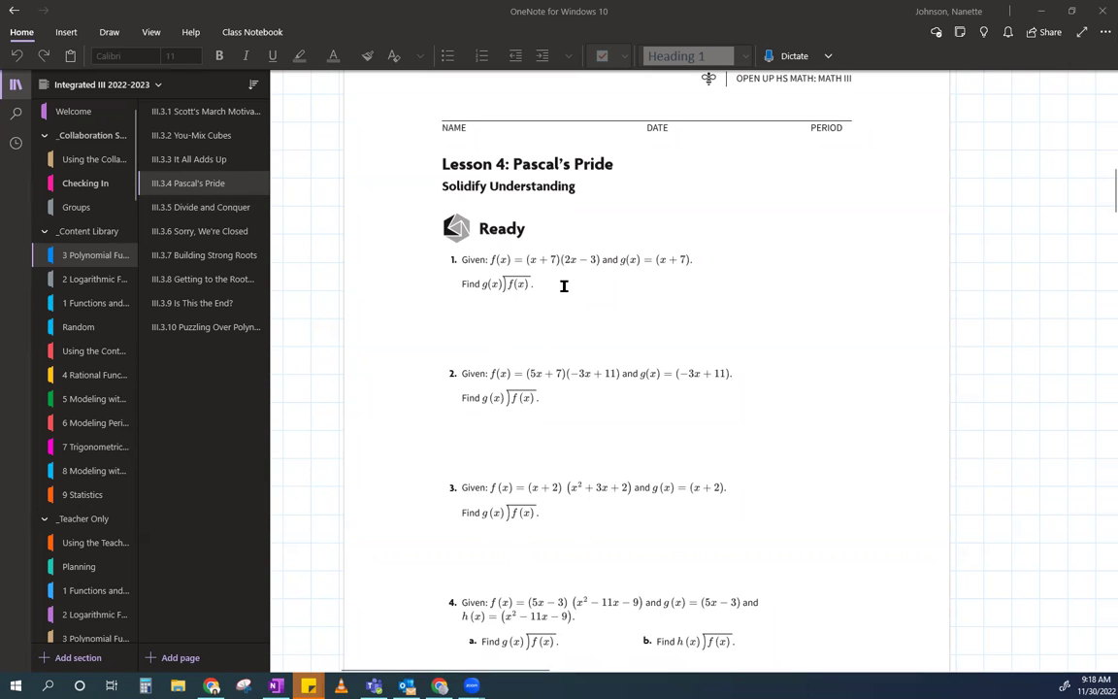
Collapse the navigation pane so only the Pascal's Pride worksheet page is shown.
left_click(786, 311)
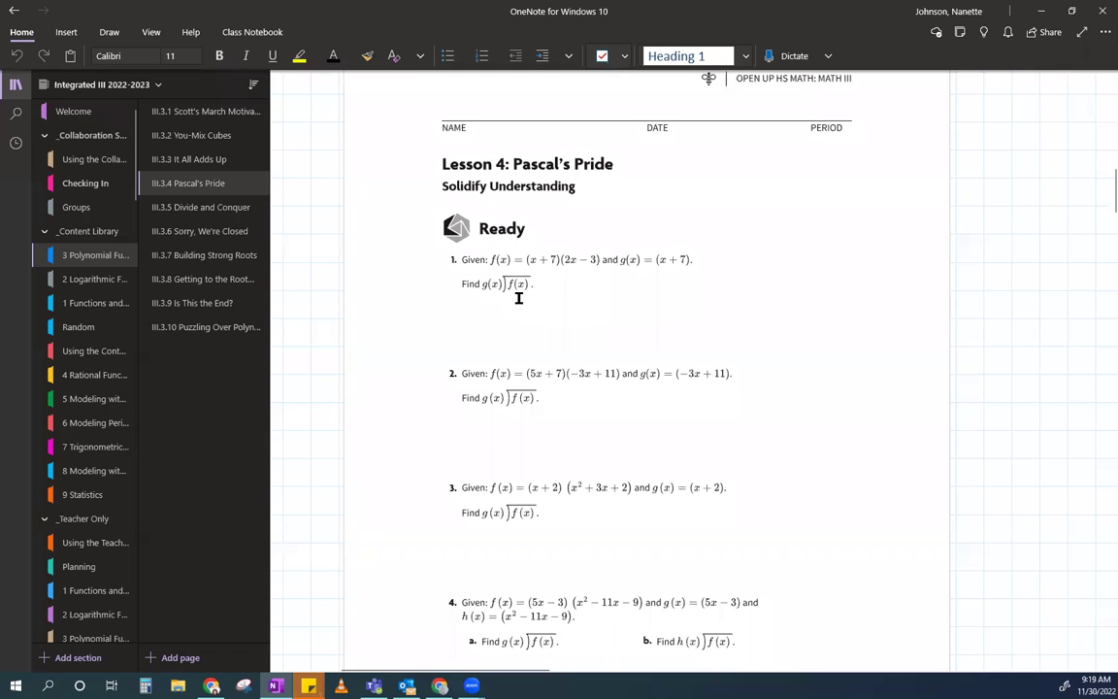
left_click(15, 84)
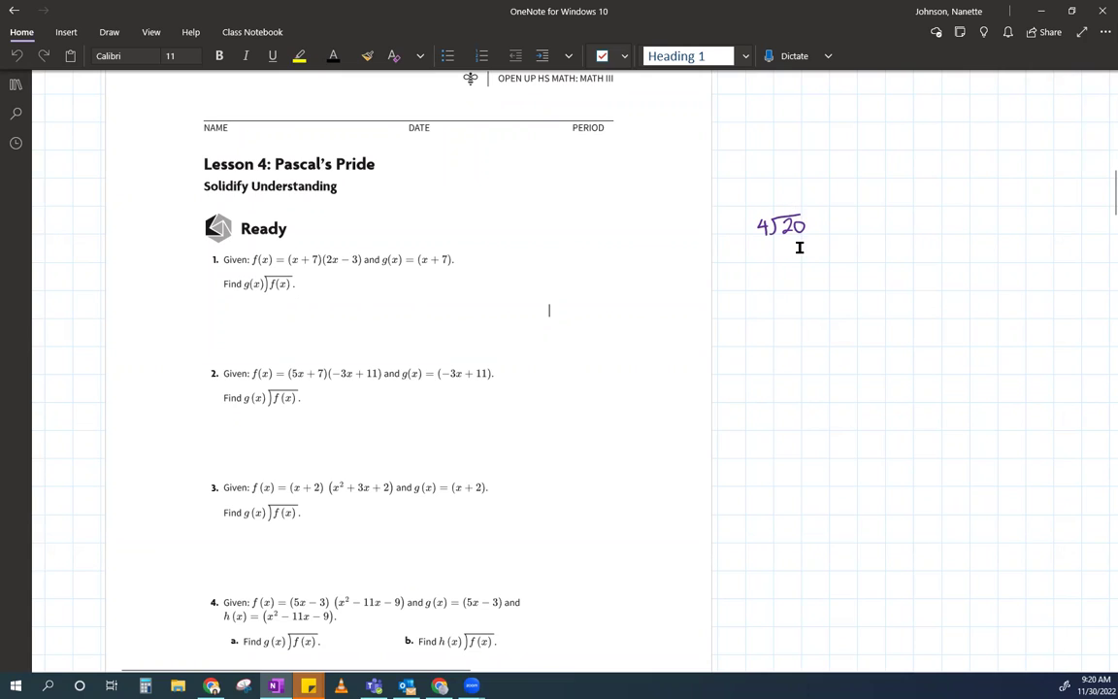
Type "How many 4's are in 20? 4 times what gives me 20?" beside the ink division.
left_click(847, 226)
type("Ho")
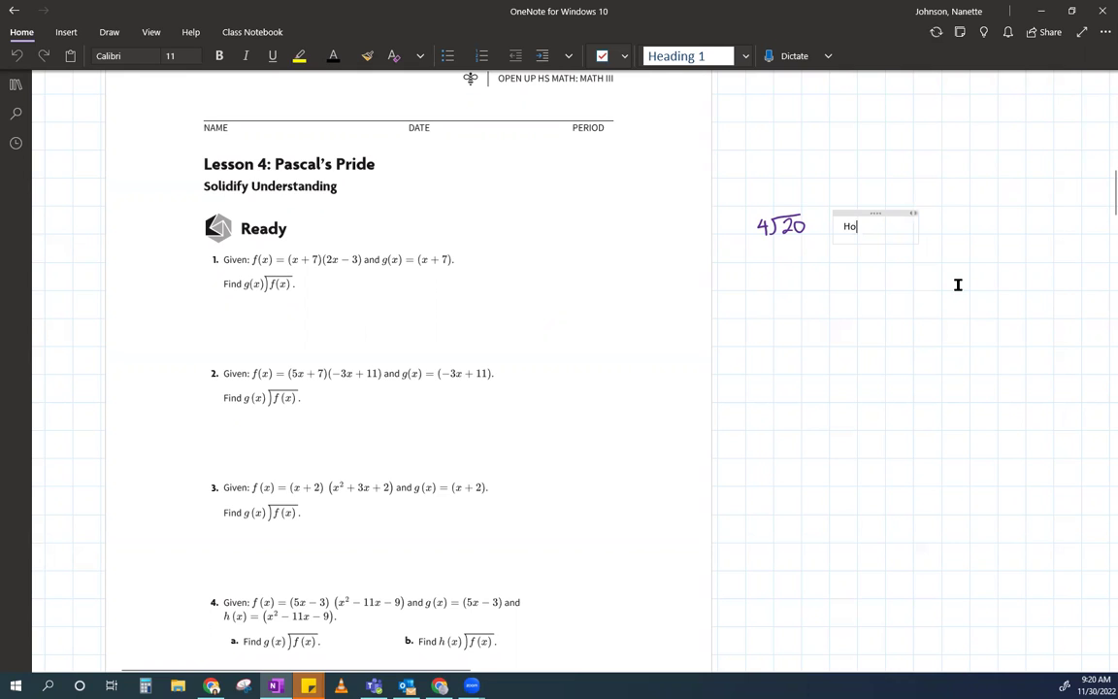
type("w many 4")
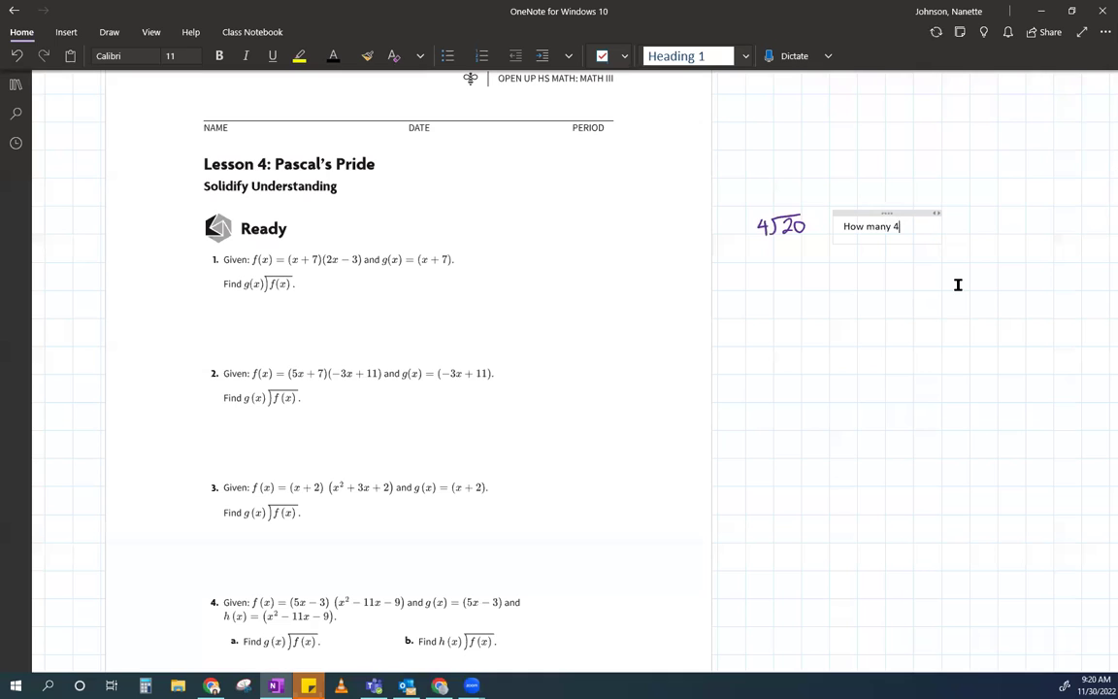
type("'s are in 2")
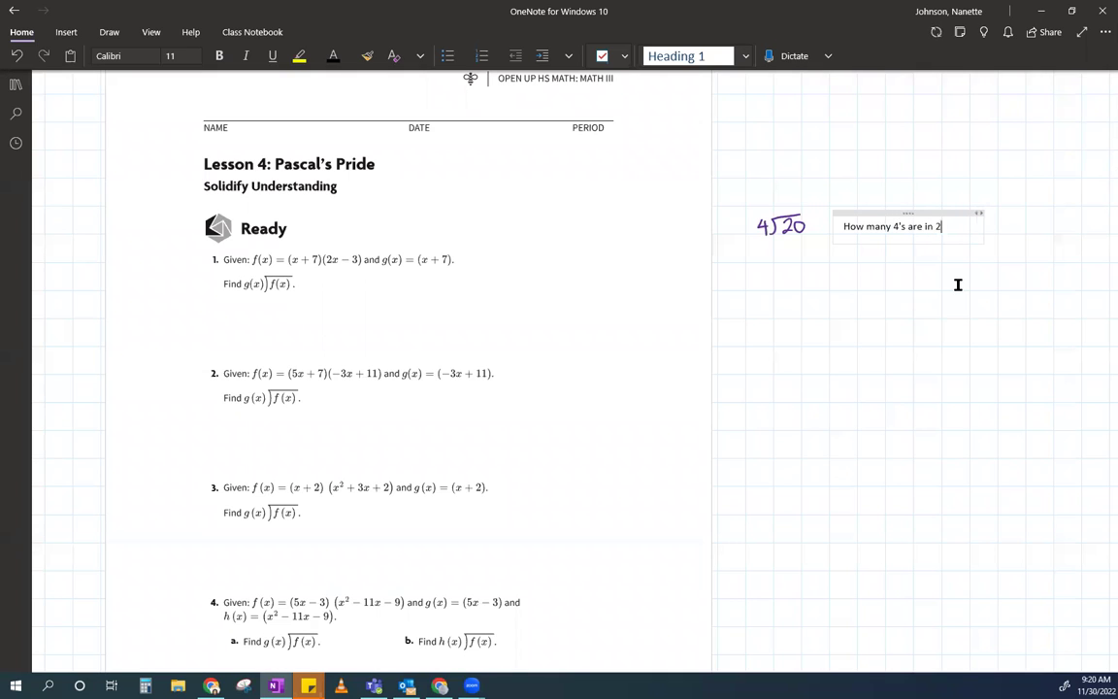
type("0")
type("? ")
type("4")
type(" times what g")
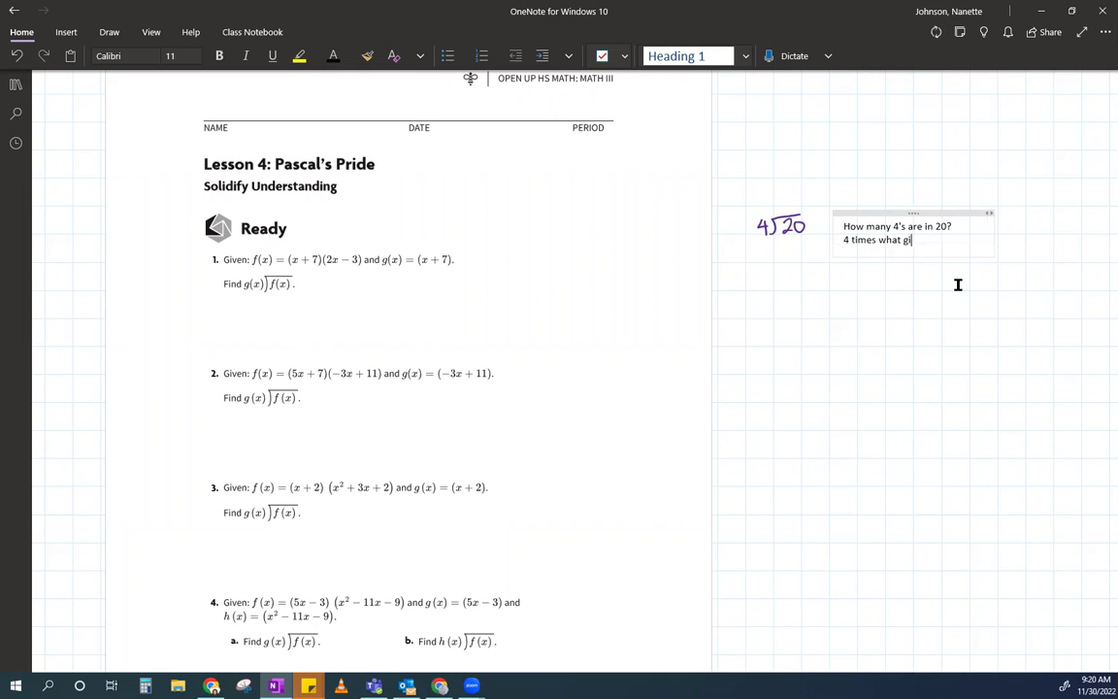
type("ives me ")
type("20?")
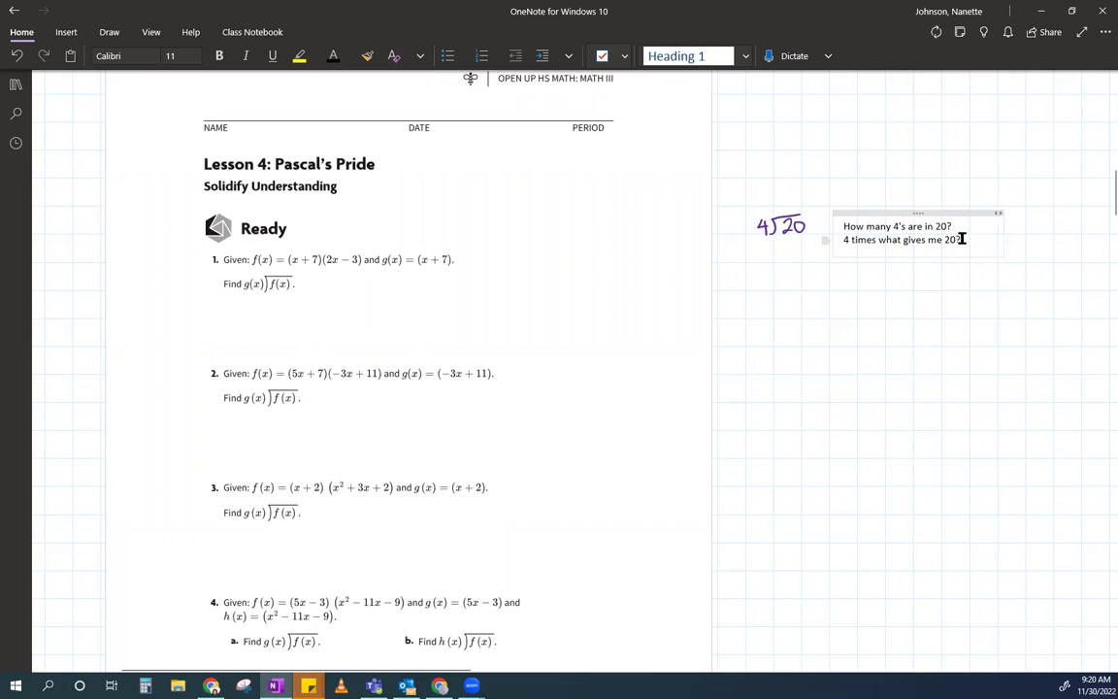
Highlight both typed question lines in yellow.
left_click_drag(962, 238, 842, 221)
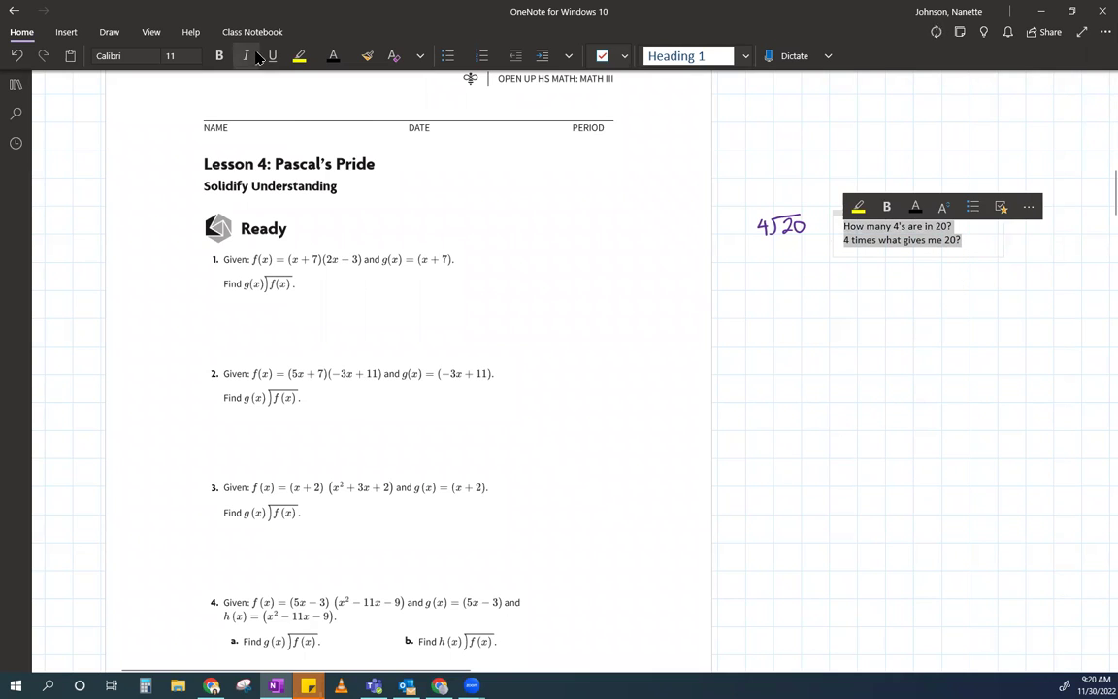
left_click(299, 55)
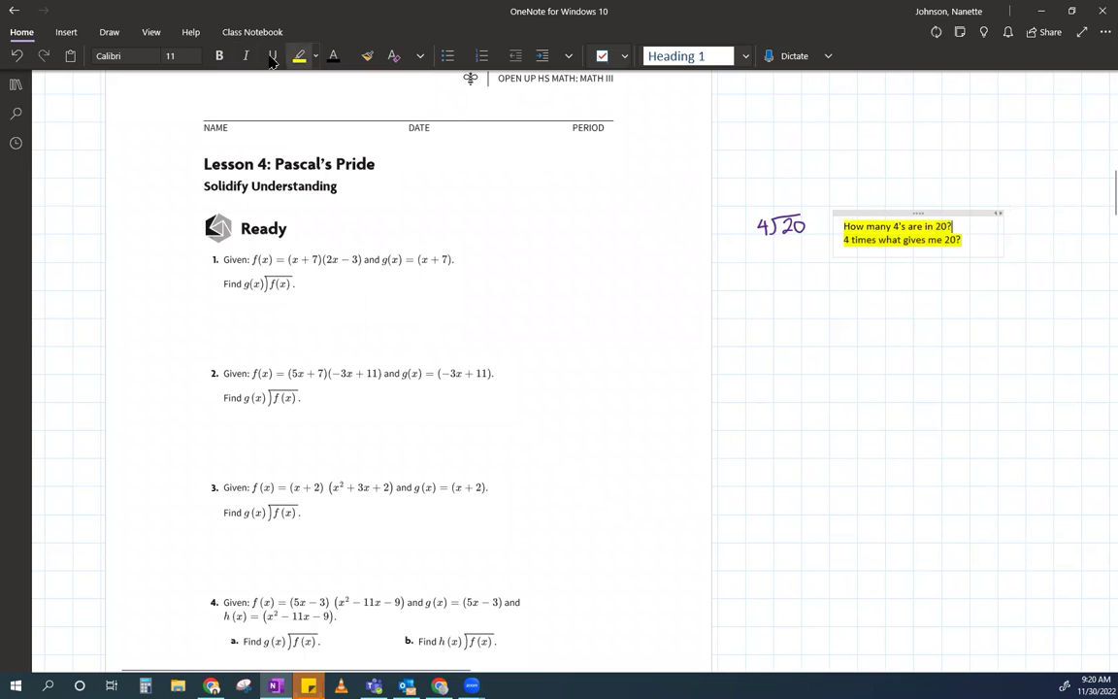
left_click(145, 56)
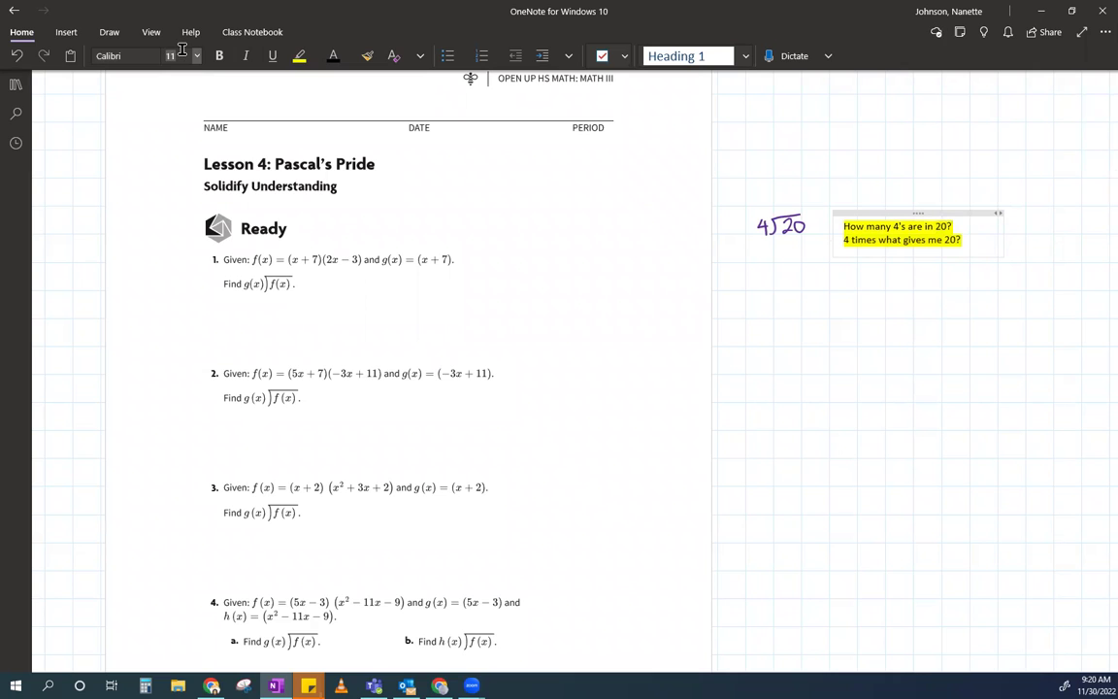
left_click(182, 49)
Set the note's font to Shadows Into Light at size 15.
left_click_drag(964, 240, 846, 226)
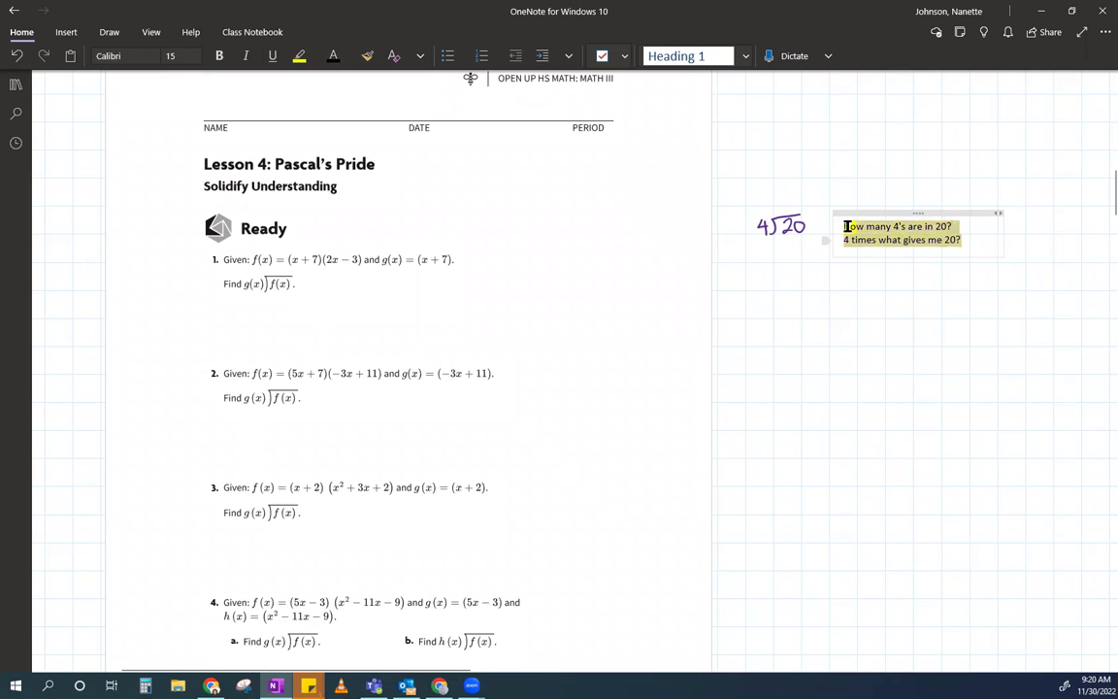
left_click(131, 55)
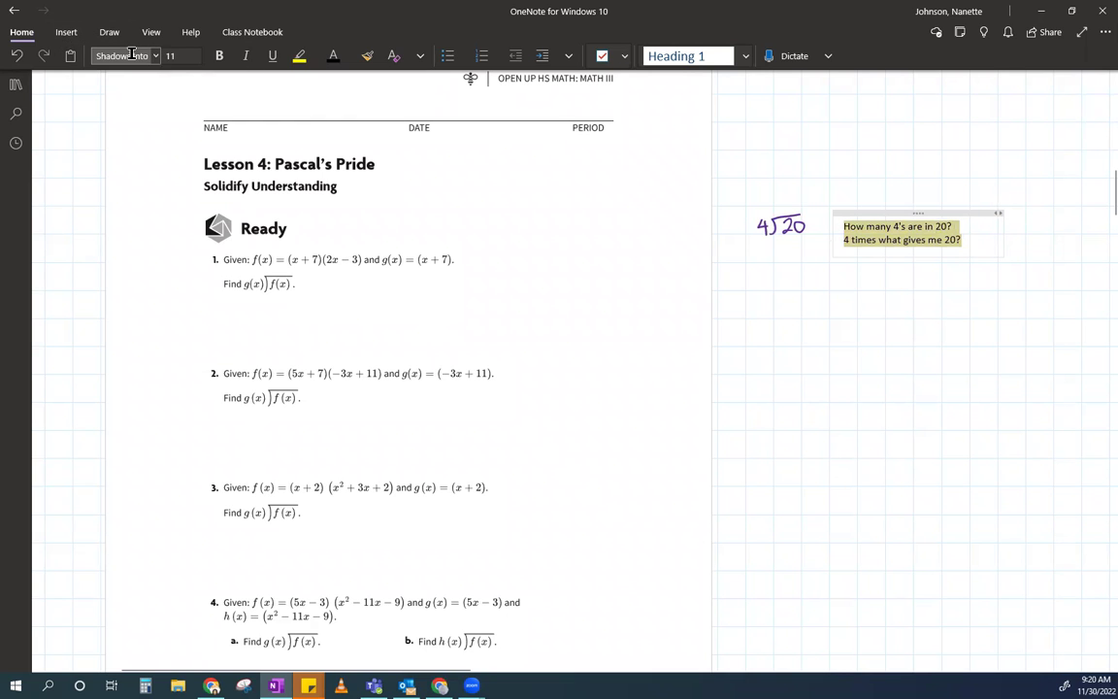
type("Shadows Into Light")
key("Return")
left_click(185, 55)
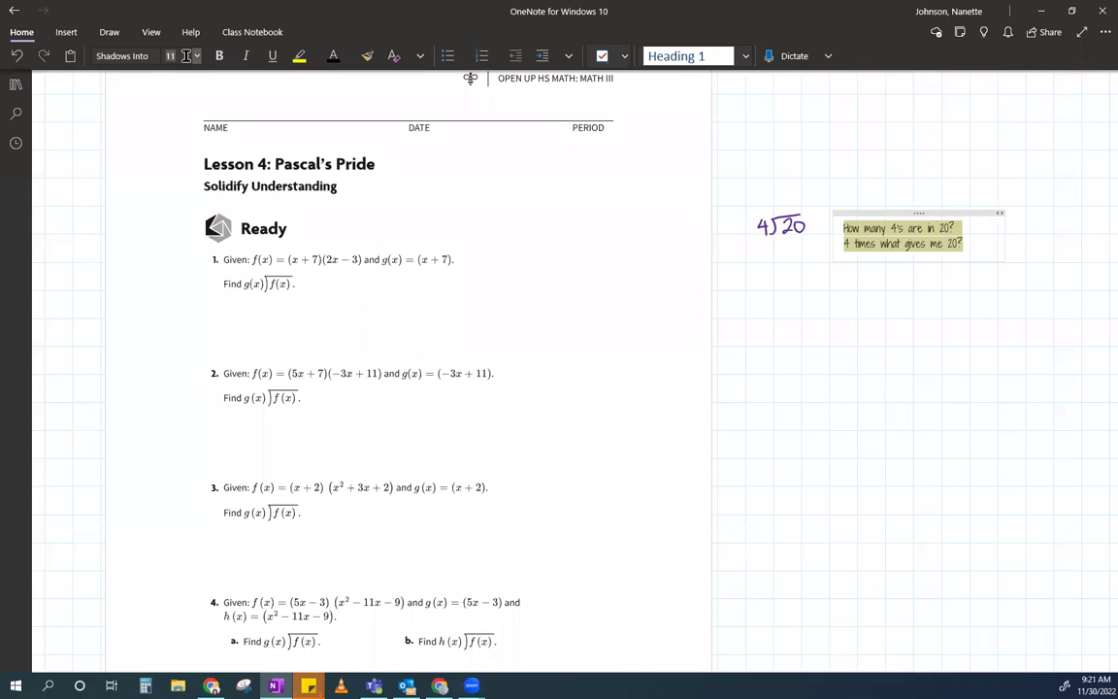
type("15")
key("Return")
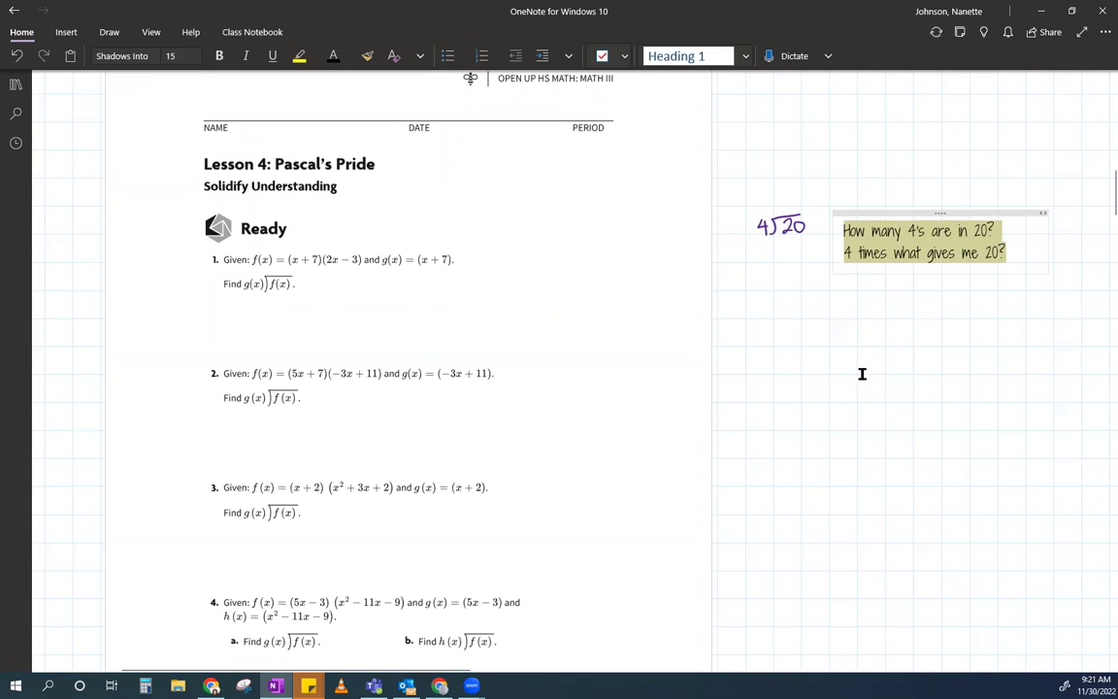
left_click(861, 375)
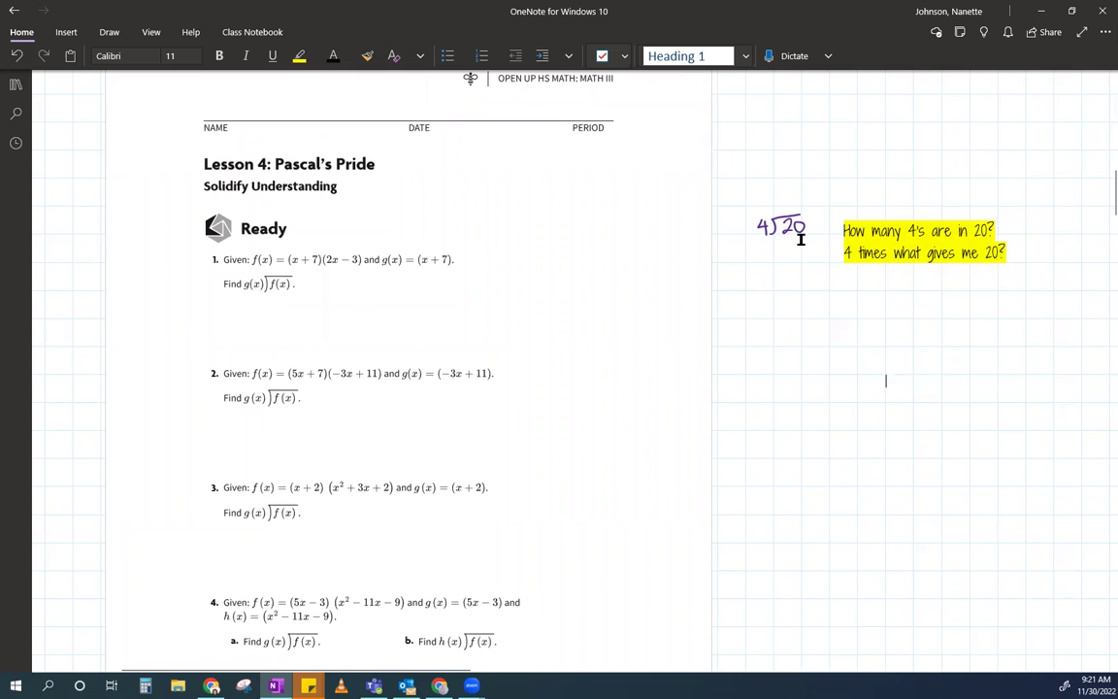
Write quotient 5 above the 20 and the check 4·5 = 20 below.
left_click_drag(793, 199, 784, 208)
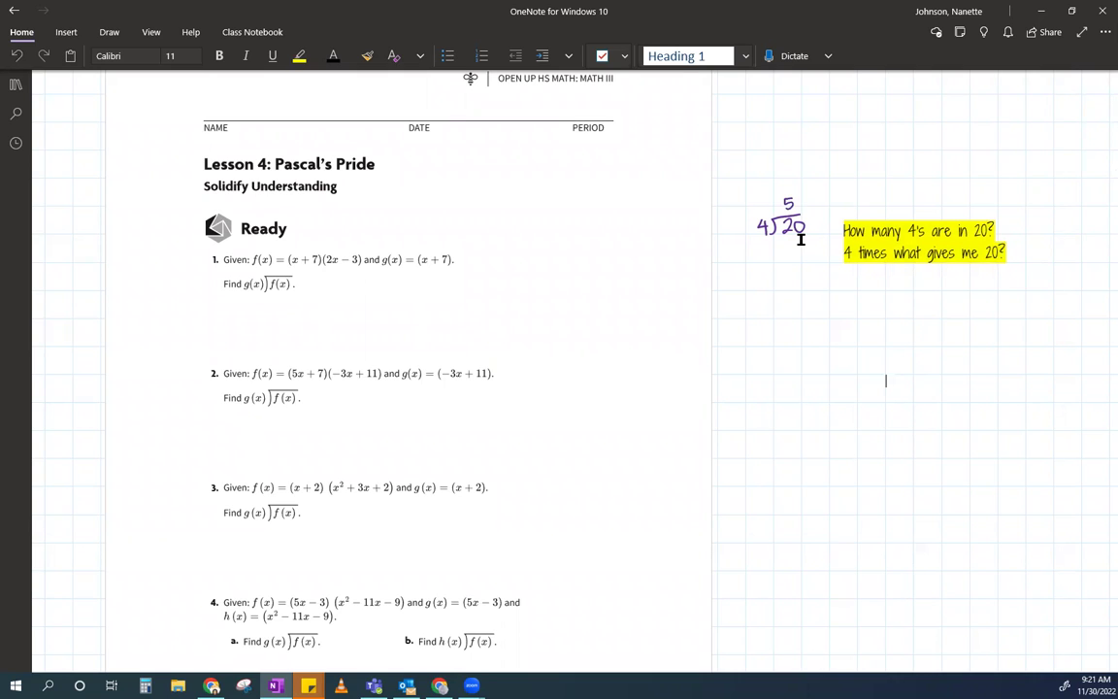
left_click_drag(798, 284, 805, 302)
left_click(816, 291)
left_click_drag(834, 283, 825, 297)
left_click_drag(841, 288, 871, 300)
left_click_drag(880, 282, 880, 283)
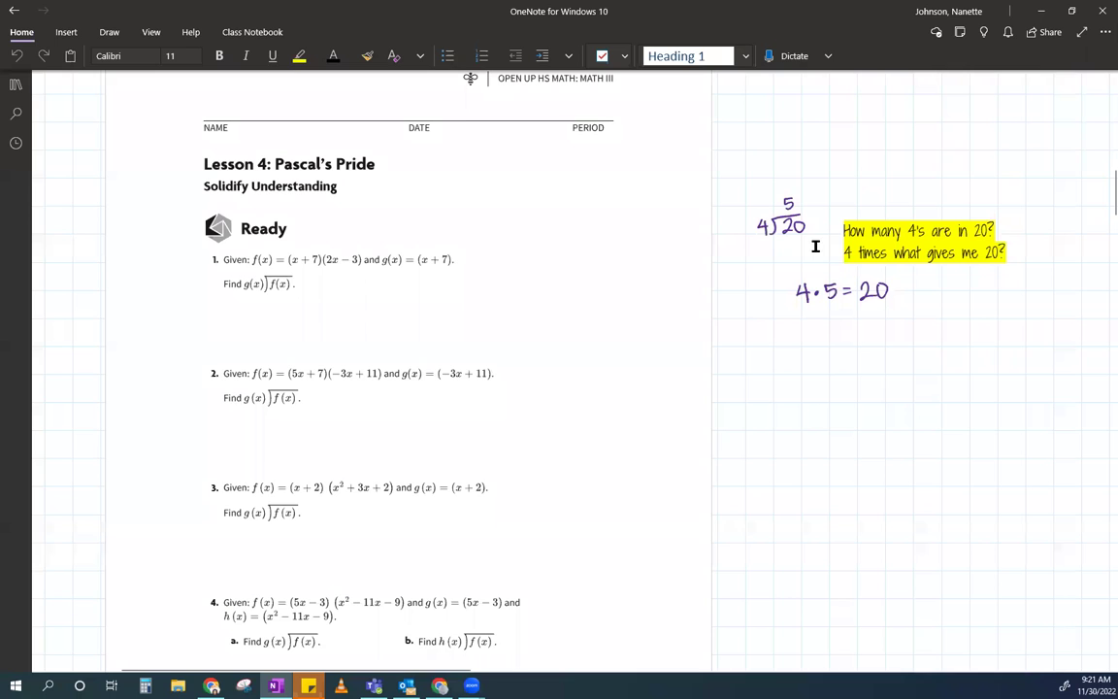
In pink, subtract 20 to leave 0, box the quotient 5 and mark the check's 5.
mouse_move(786, 244)
left_mouse_down()
mouse_move(818, 260)
mouse_move(773, 250)
left_mouse_up()
left_click_drag(808, 259, 807, 260)
left_click_drag(774, 192, 804, 213)
left_click_drag(823, 282, 823, 304)
Draw a division bracket and move it next to problem 1.
left_click_drag(383, 308, 491, 277)
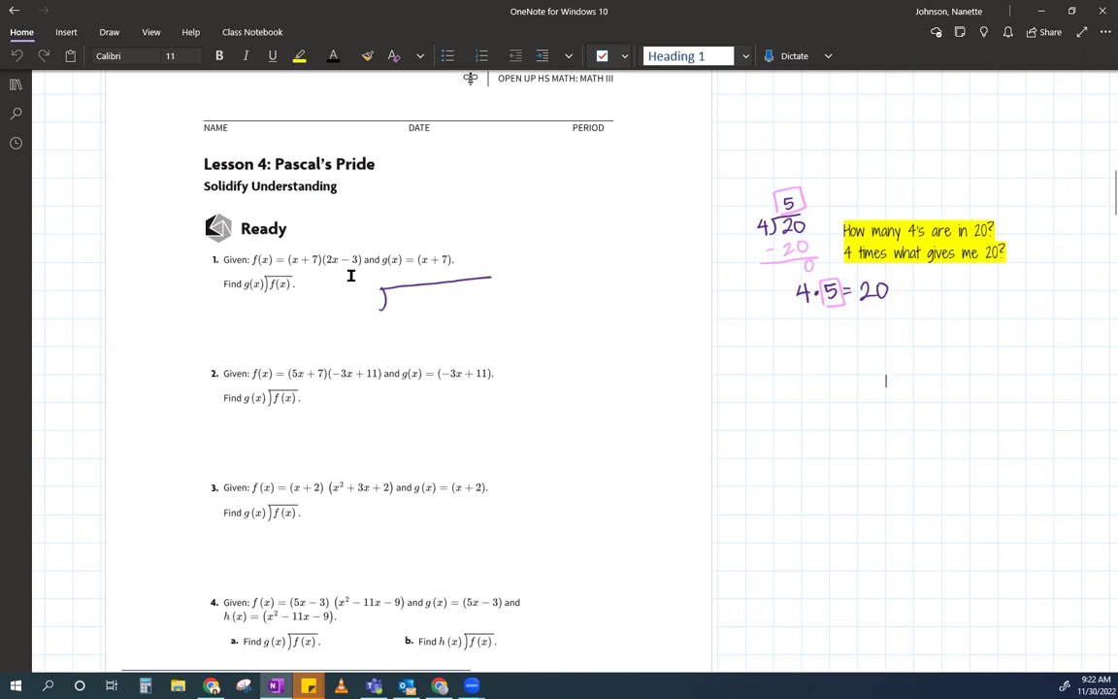
left_click_drag(352, 277, 497, 340)
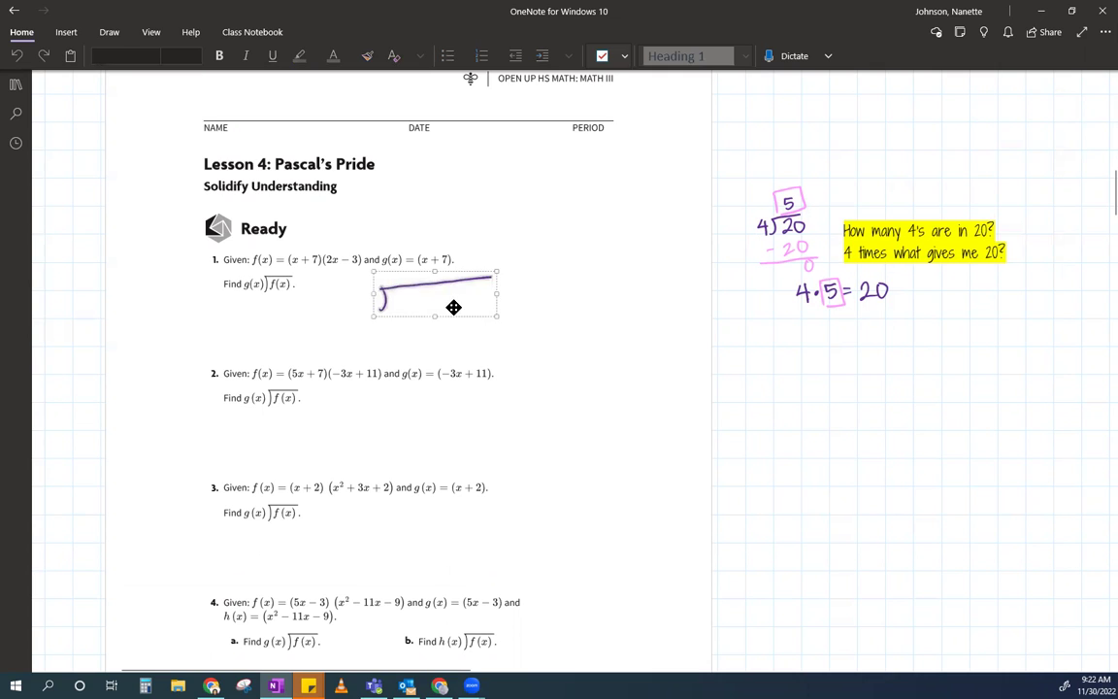
left_click_drag(454, 307, 595, 290)
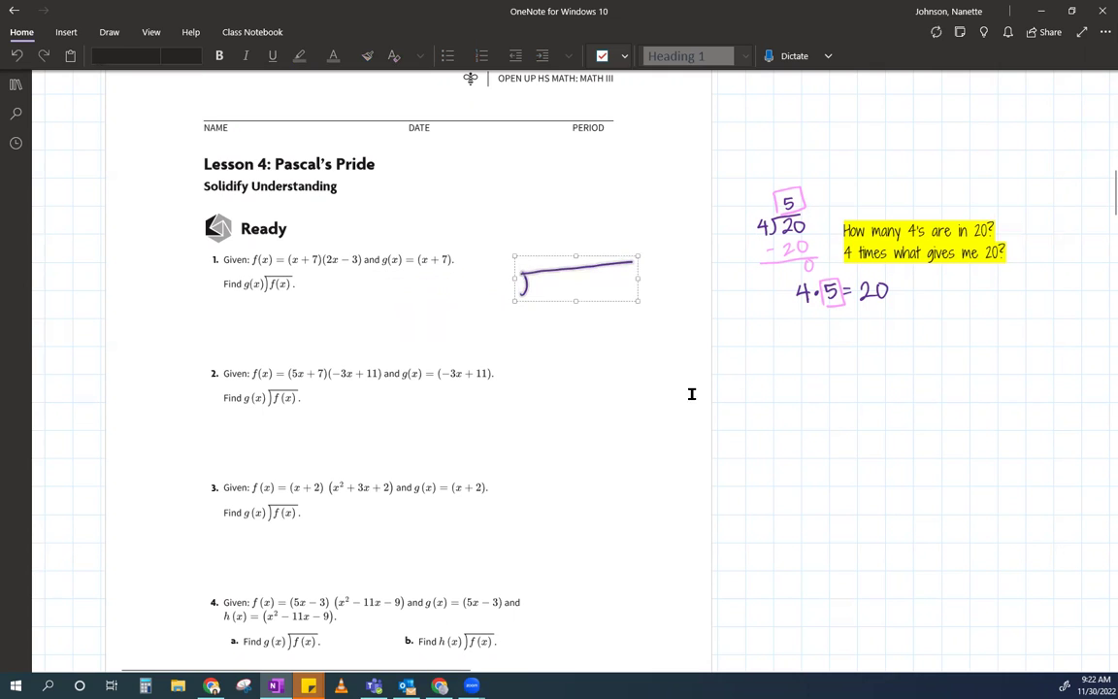
left_click(622, 355)
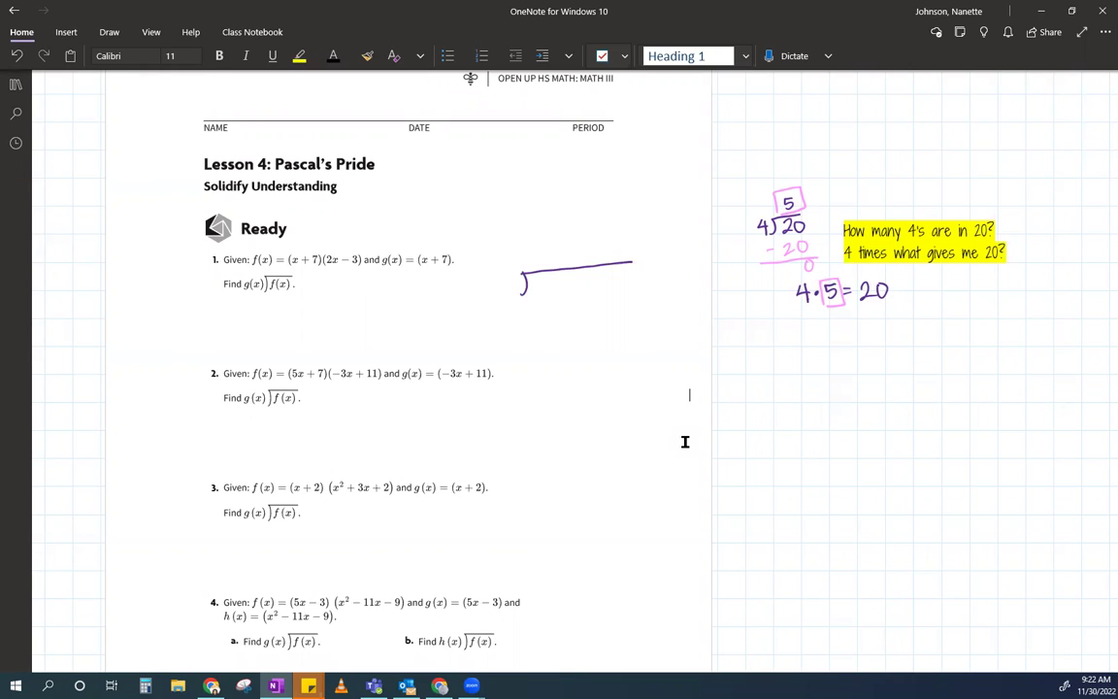
Write the dividend (x+7)(2x-3) inside the bracket.
mouse_move(546, 277)
left_mouse_down()
mouse_move(544, 293)
mouse_move(559, 292)
left_mouse_up()
mouse_move(559, 280)
left_mouse_down()
mouse_move(549, 292)
mouse_move(569, 284)
left_mouse_up()
left_click_drag(572, 278, 576, 291)
left_click_drag(583, 275, 584, 292)
left_click_drag(595, 275, 593, 292)
left_click_drag(601, 279, 614, 290)
left_click_drag(614, 279, 604, 290)
left_click_drag(617, 284, 623, 284)
left_click_drag(626, 275, 628, 289)
left_click_drag(638, 272, 640, 291)
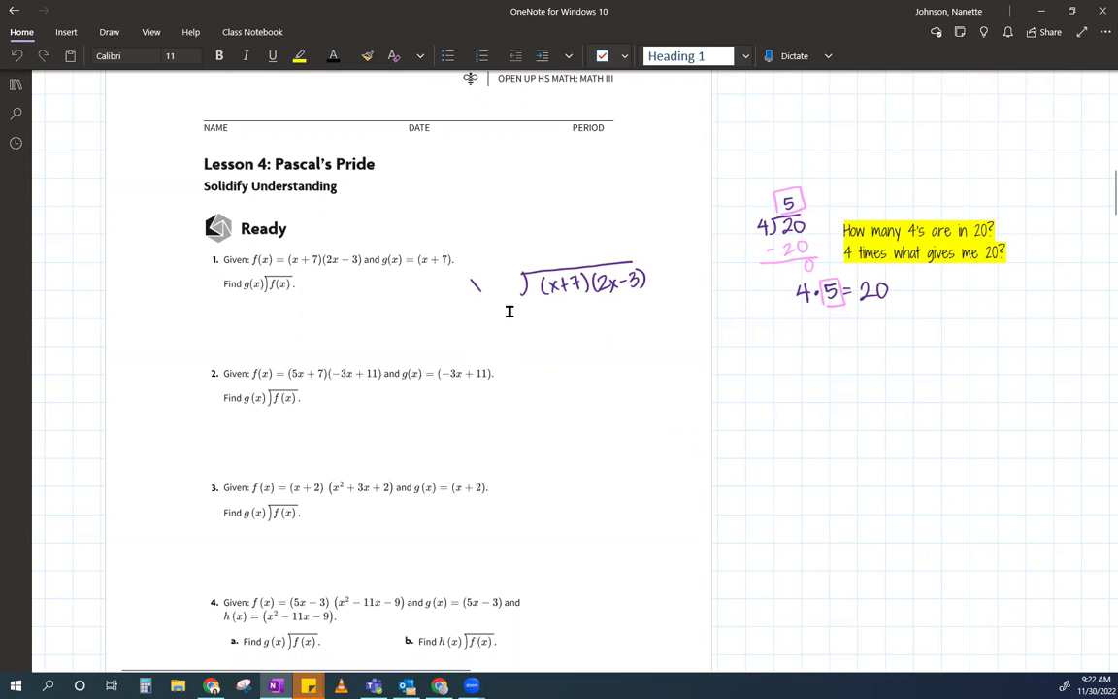
Write the divisor x+7 left of the bracket.
left_click_drag(471, 279, 479, 291)
left_click_drag(479, 279, 472, 291)
mouse_move(487, 278)
left_mouse_down()
mouse_move(487, 292)
mouse_move(503, 293)
left_mouse_up()
Below the division, write (x+7)· followed by an empty box and an equals sign.
mouse_move(555, 340)
left_mouse_down()
mouse_move(565, 351)
mouse_move(555, 353)
left_mouse_up()
left_click_drag(570, 339, 581, 353)
mouse_move(593, 335)
left_mouse_down()
mouse_move(594, 354)
mouse_move(545, 356)
left_mouse_up()
left_click(604, 340)
left_click_drag(611, 324, 675, 354)
left_click_drag(681, 333, 689, 333)
left_click_drag(681, 340, 689, 340)
mouse_move(700, 329)
left_mouse_down()
mouse_move(708, 341)
mouse_move(690, 345)
left_mouse_up()
Write (x+7)(2x-3) on the right of the equals sign.
left_click_drag(713, 335, 722, 334)
left_click_drag(718, 329, 718, 341)
left_click_drag(724, 327, 728, 341)
left_click_drag(734, 326, 743, 344)
mouse_move(749, 331)
left_mouse_down()
mouse_move(759, 341)
mouse_move(781, 335)
left_mouse_up()
left_click_drag(784, 327, 785, 341)
left_click_drag(793, 326, 793, 342)
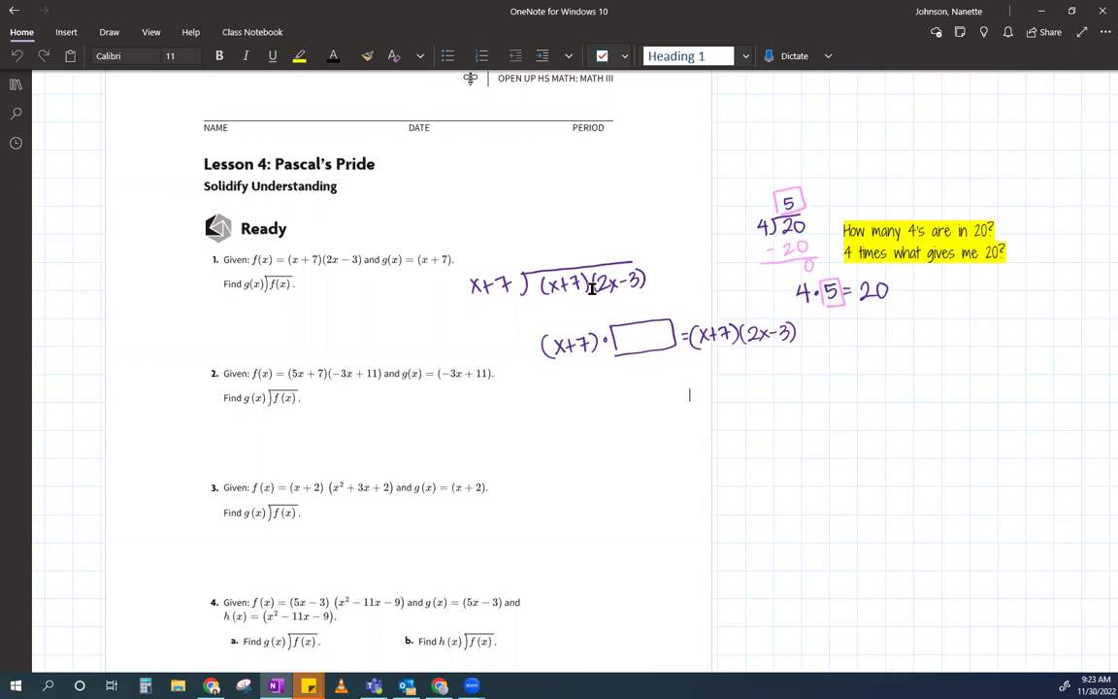
Write the facts from 4x5=20 through 20÷5=4 in purple at the top right.
left_click_drag(873, 135, 882, 150)
left_click_drag(916, 138, 938, 149)
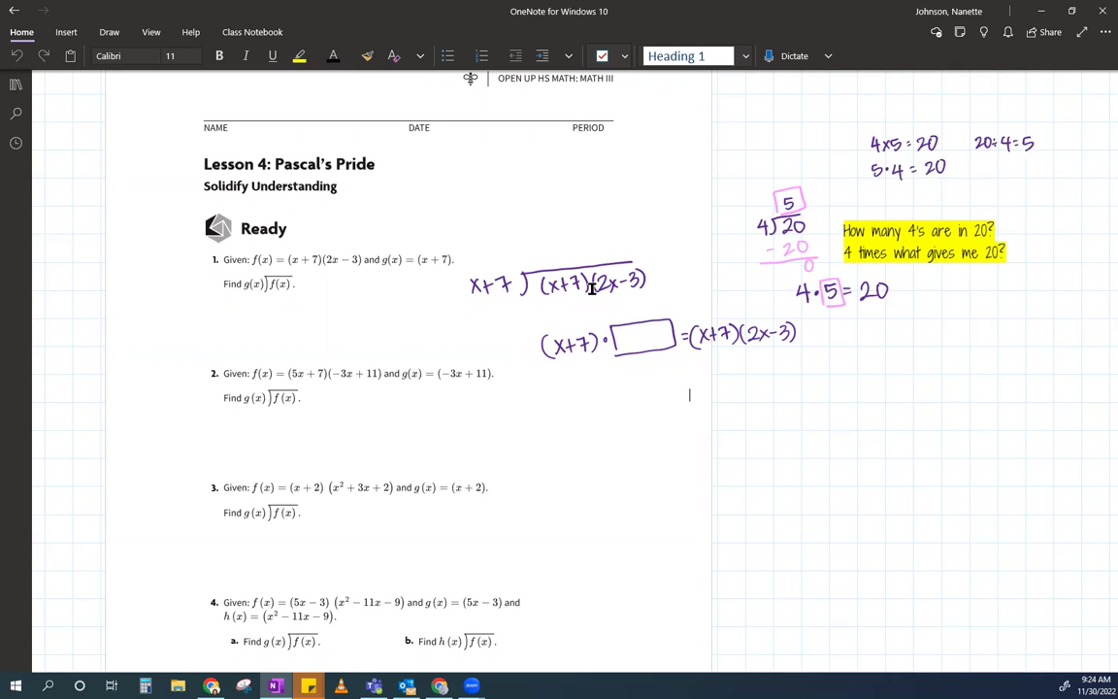
left_click_drag(983, 162, 999, 171)
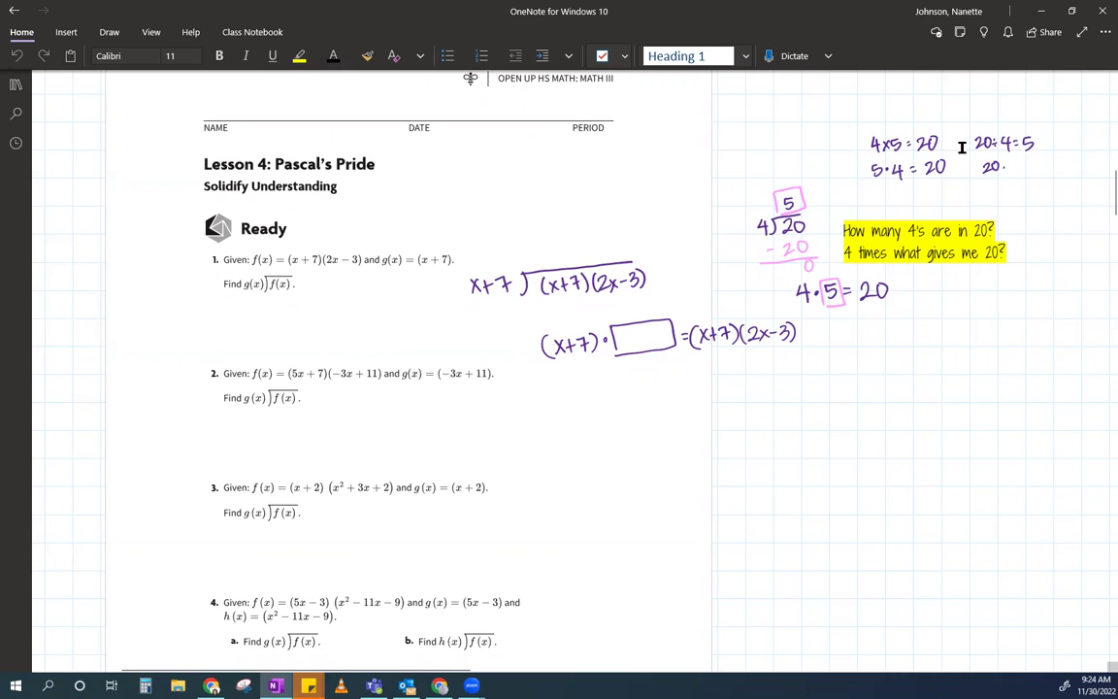
left_click_drag(999, 167, 1013, 171)
left_click_drag(1020, 165, 1040, 172)
Write (2x-3) in teal inside the empty box.
left_click_drag(622, 334, 642, 344)
left_click_drag(620, 325, 619, 350)
left_click_drag(652, 328, 653, 343)
left_click_drag(665, 325, 667, 348)
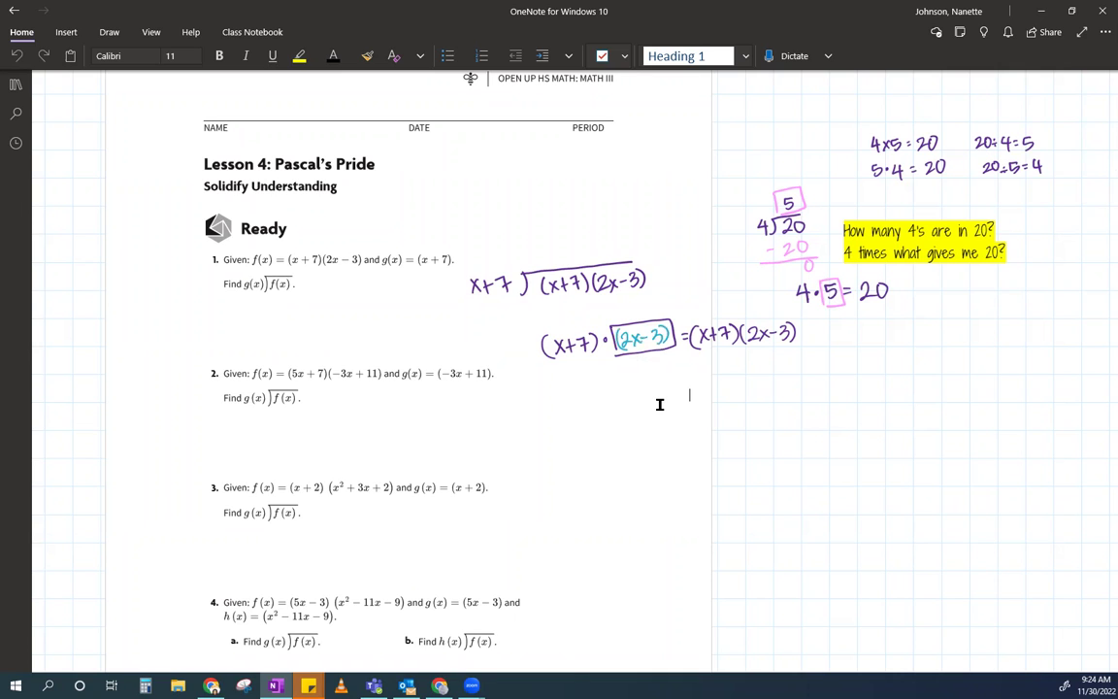
Highlight every (x+7) yellow and both (2x-3) terms cyan across problem 1.
left_click_drag(543, 346, 596, 344)
left_click_drag(692, 334, 735, 333)
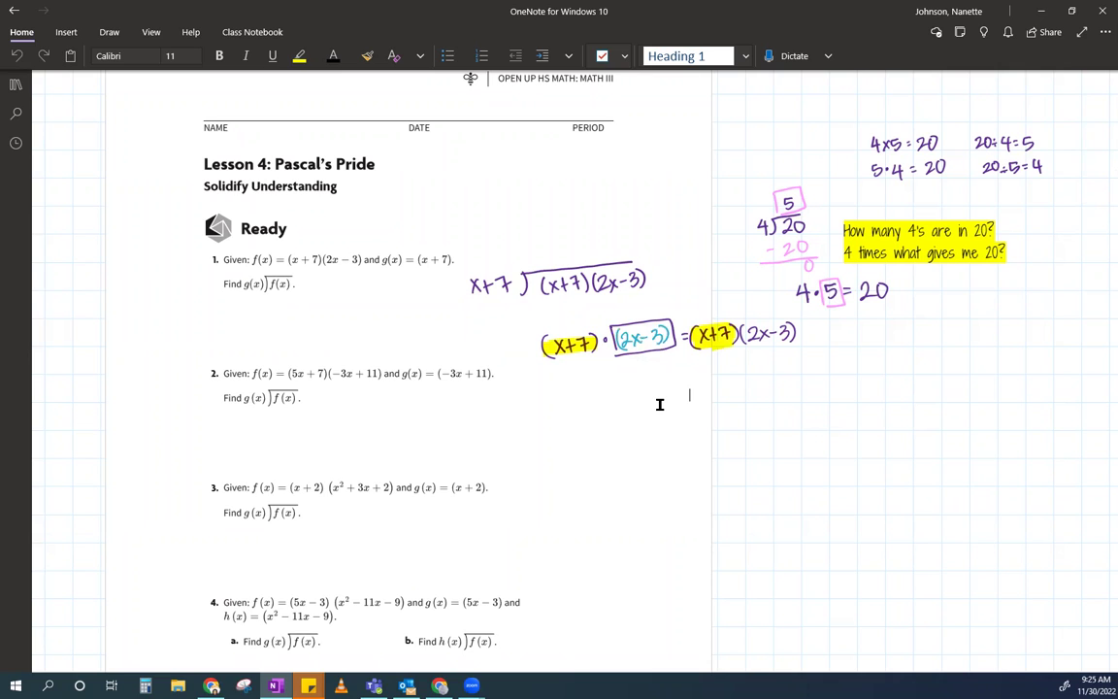
left_click_drag(468, 286, 524, 285)
left_click_drag(540, 284, 587, 283)
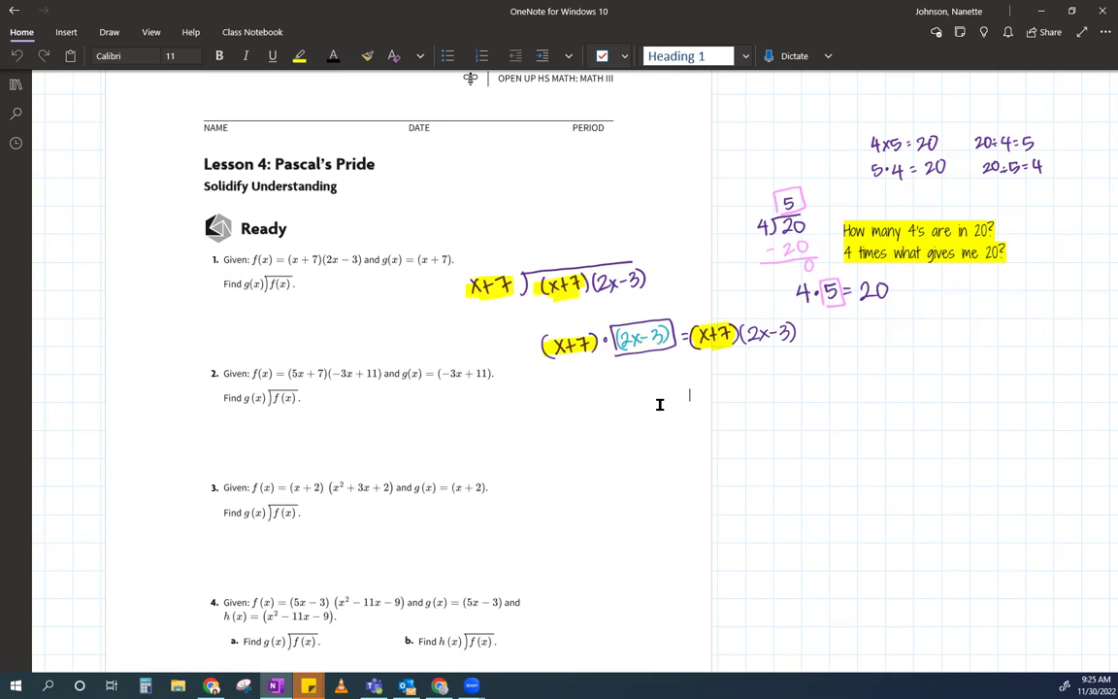
left_click_drag(613, 337, 669, 335)
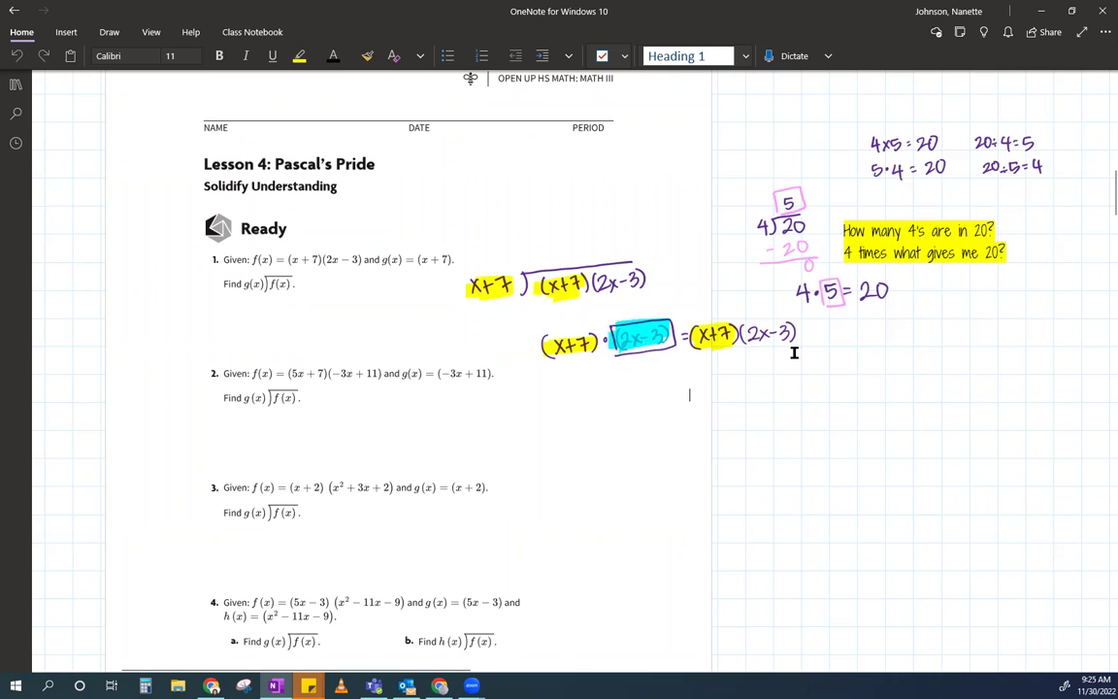
left_click_drag(793, 338, 741, 335)
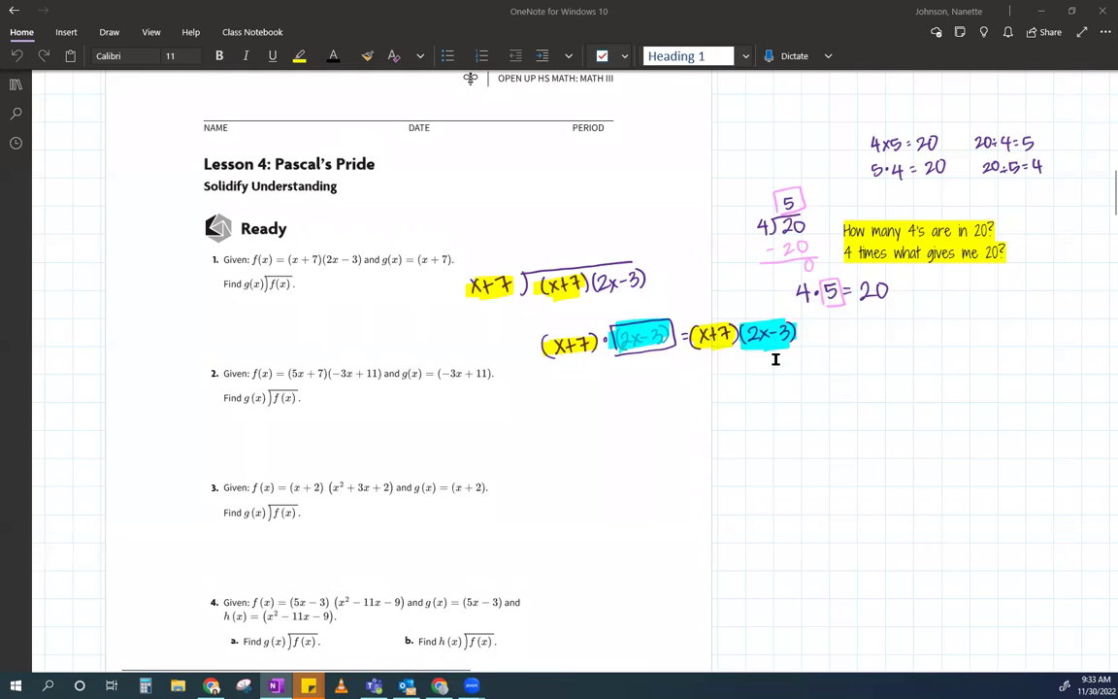
Copy the boxed (2x-3) ink and move the duplicate beneath problem 1.
left_click_drag(694, 369, 601, 322)
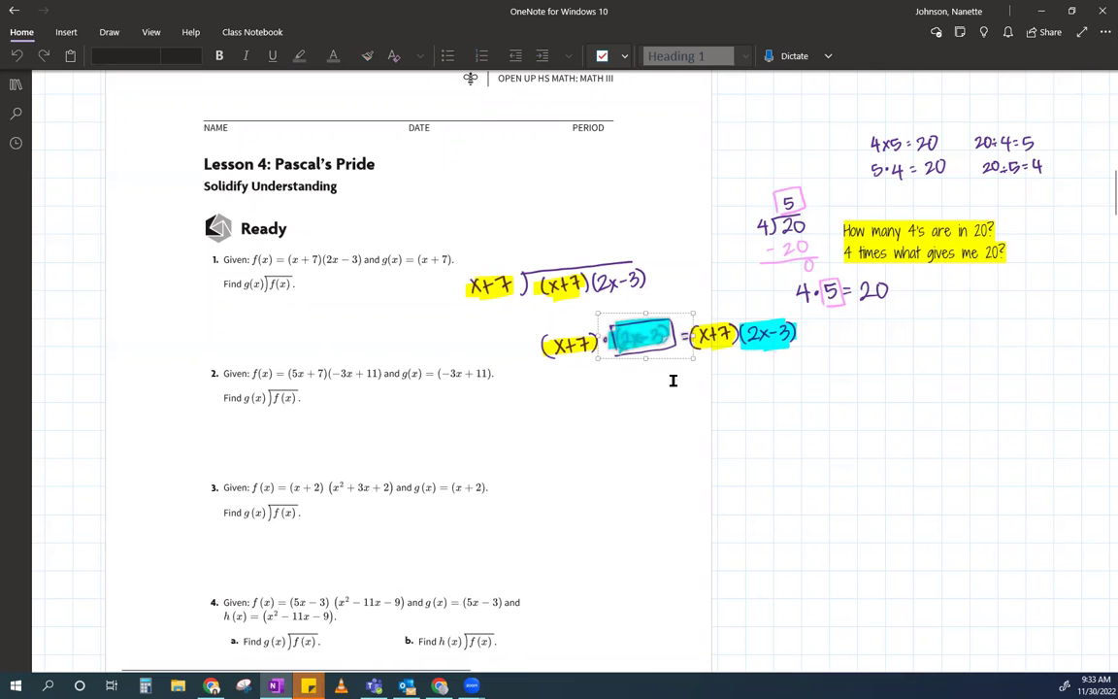
key("ctrl+c")
key("ctrl+v")
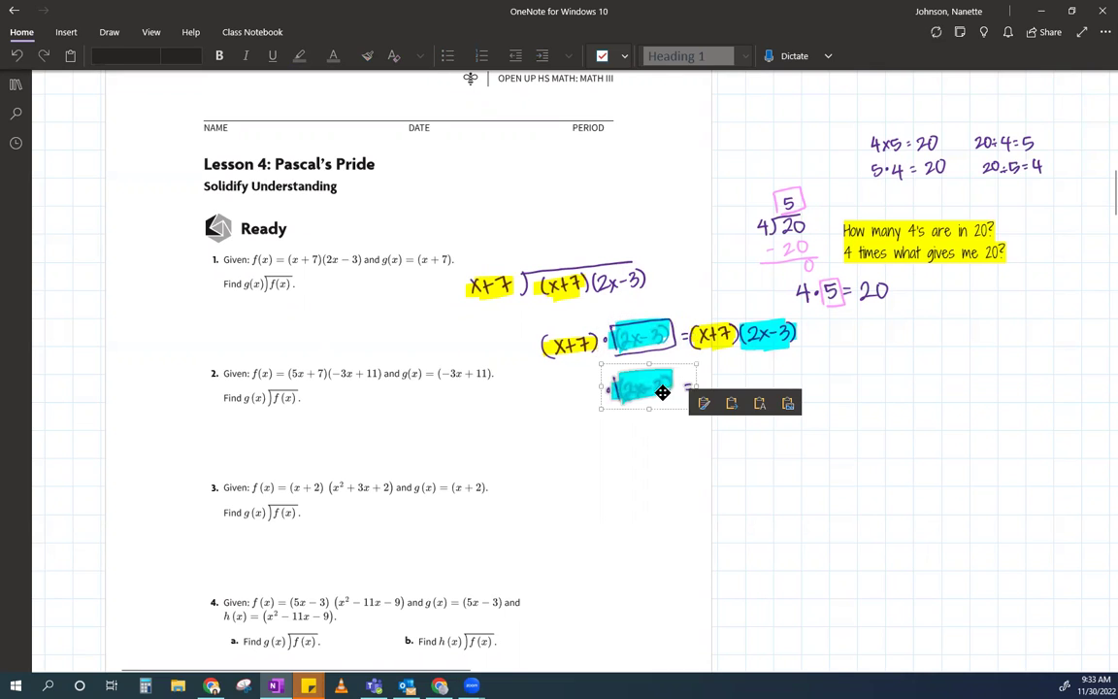
mouse_move(661, 388)
left_mouse_down()
mouse_move(361, 323)
mouse_move(301, 298)
left_mouse_up()
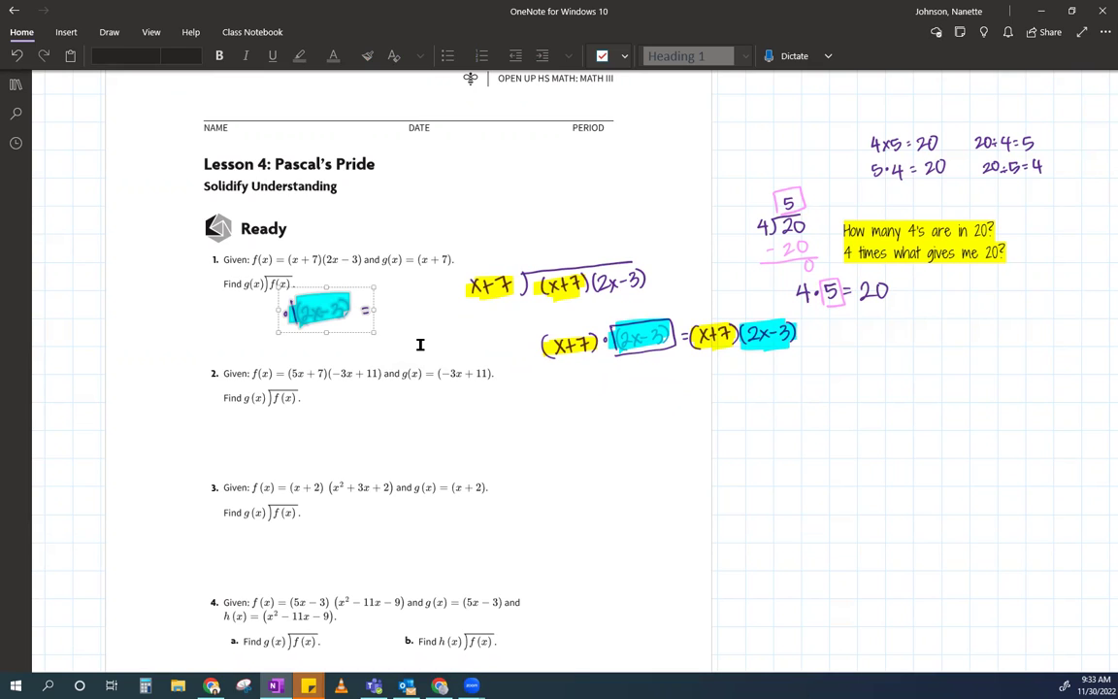
Erase the equals sign, cyan highlight and leftover stroke from the copy.
left_click(365, 309)
left_click(321, 309)
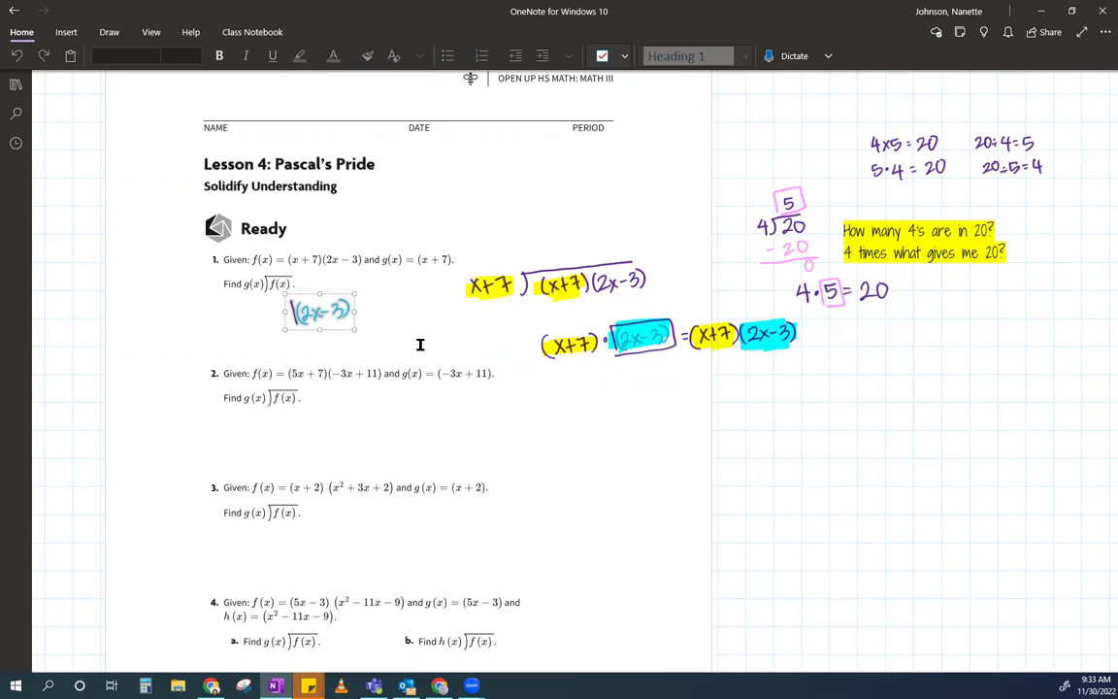
left_click(292, 311)
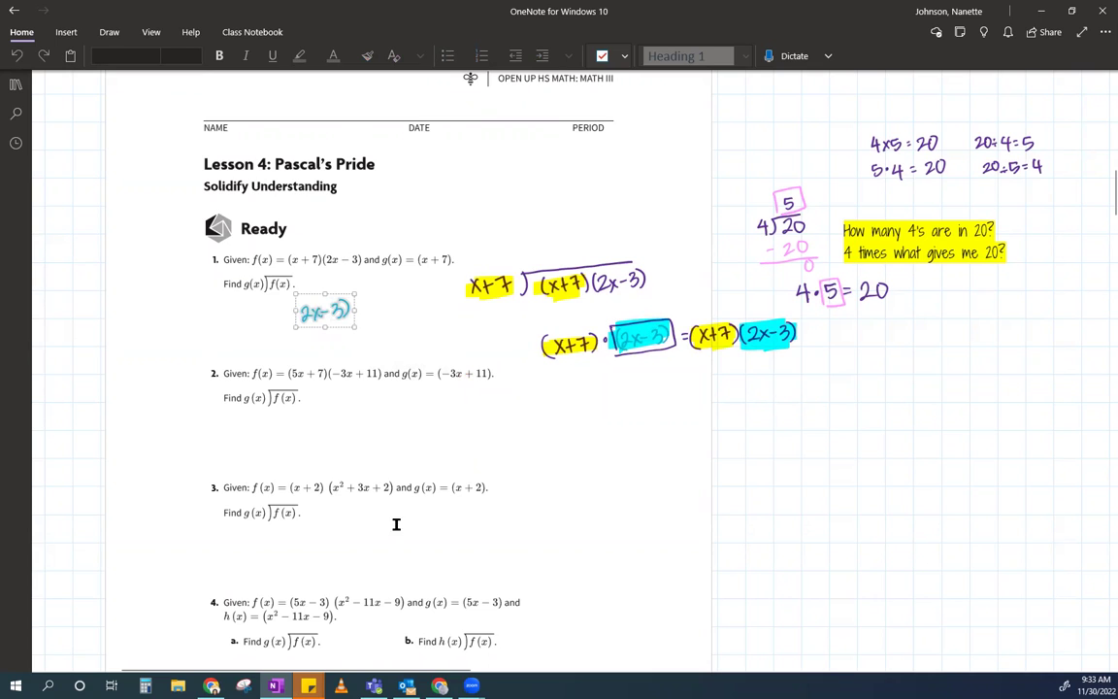
Restore the erased parenthesis and draw a division bracket right of problem 3.
key("ctrl+z")
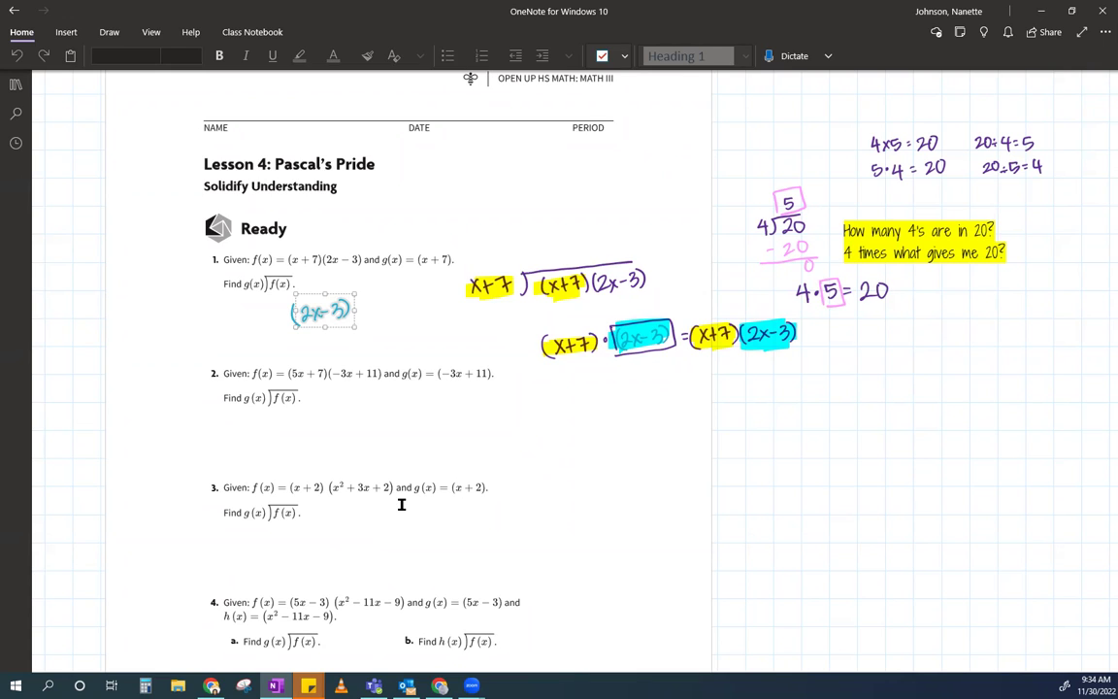
left_click_drag(587, 507, 760, 463)
left_click_drag(613, 489, 621, 495)
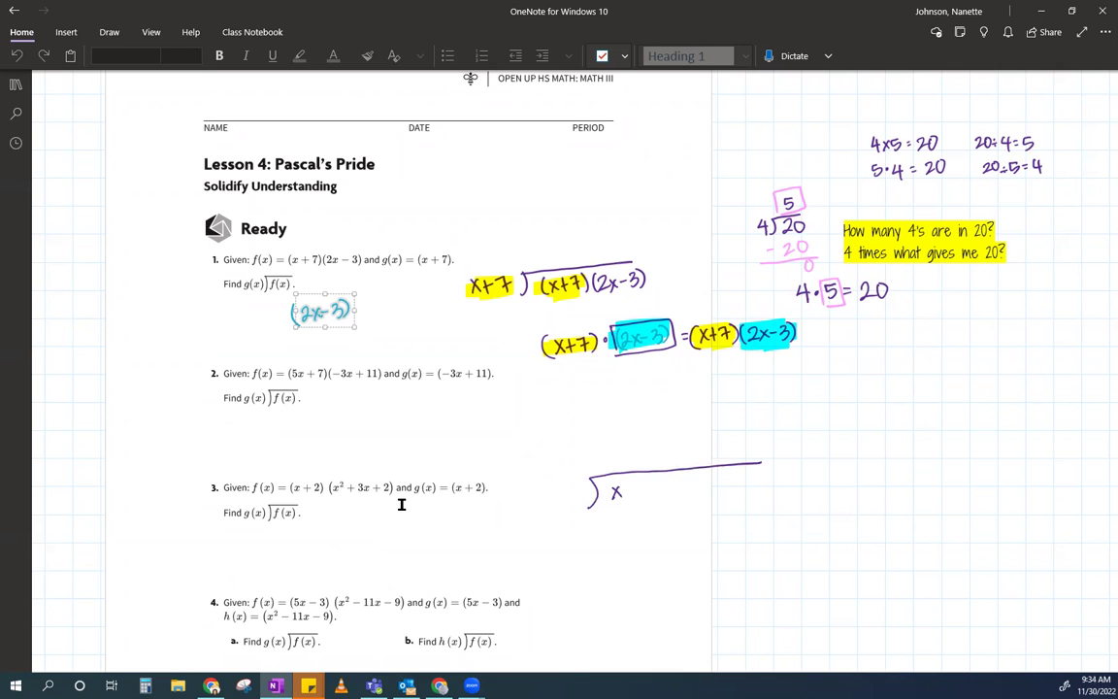
Write the dividend (x+2)(x²+3x+2) under the new bracket.
left_click_drag(604, 483, 601, 506)
left_click_drag(625, 490, 637, 490)
left_click_drag(630, 484, 631, 497)
left_click_drag(641, 484, 648, 497)
left_click_drag(650, 482, 651, 500)
left_click_drag(663, 484, 675, 496)
left_click_drag(677, 482, 683, 488)
left_click_drag(685, 488, 694, 488)
left_click_drag(690, 483, 690, 493)
left_click_drag(698, 482, 697, 493)
left_click_drag(709, 483, 720, 493)
left_click_drag(723, 488, 762, 492)
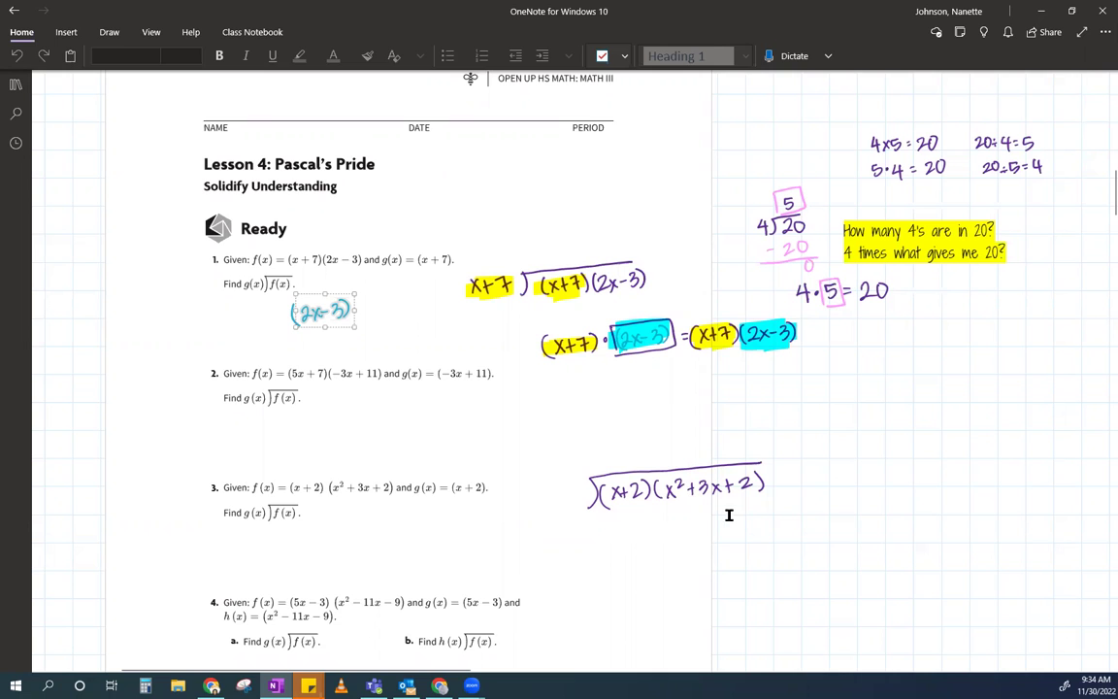
Sync the notebook with Sync This Notebook, then hide the navigation pane again.
left_click(16, 84)
right_click(87, 90)
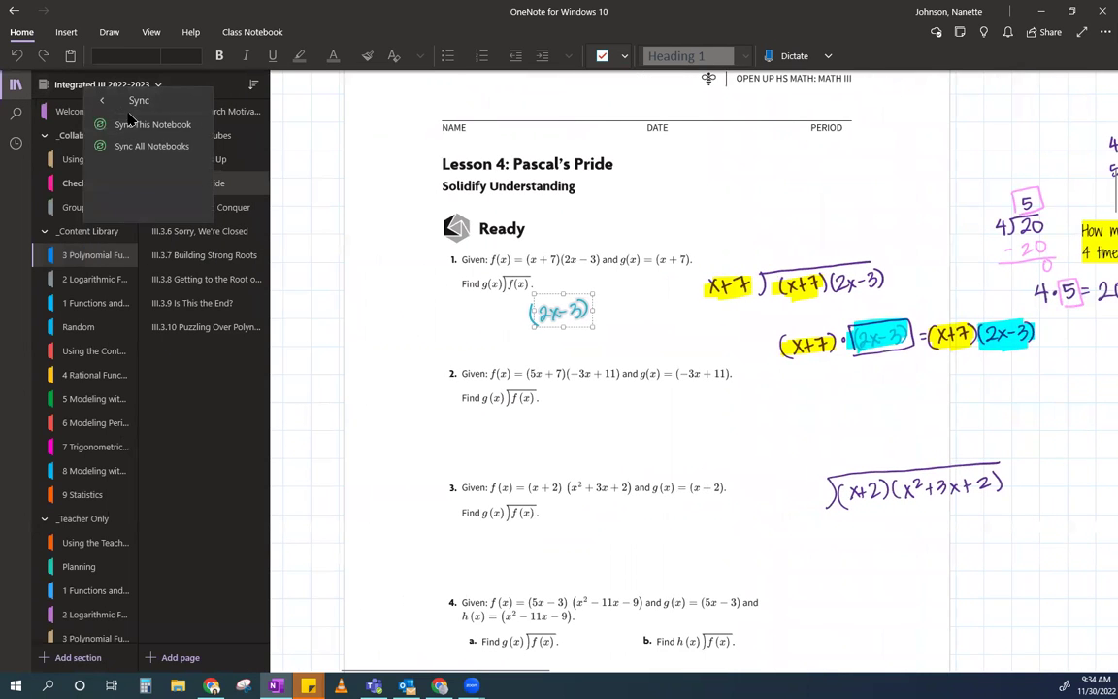
left_click(102, 121)
left_click(15, 84)
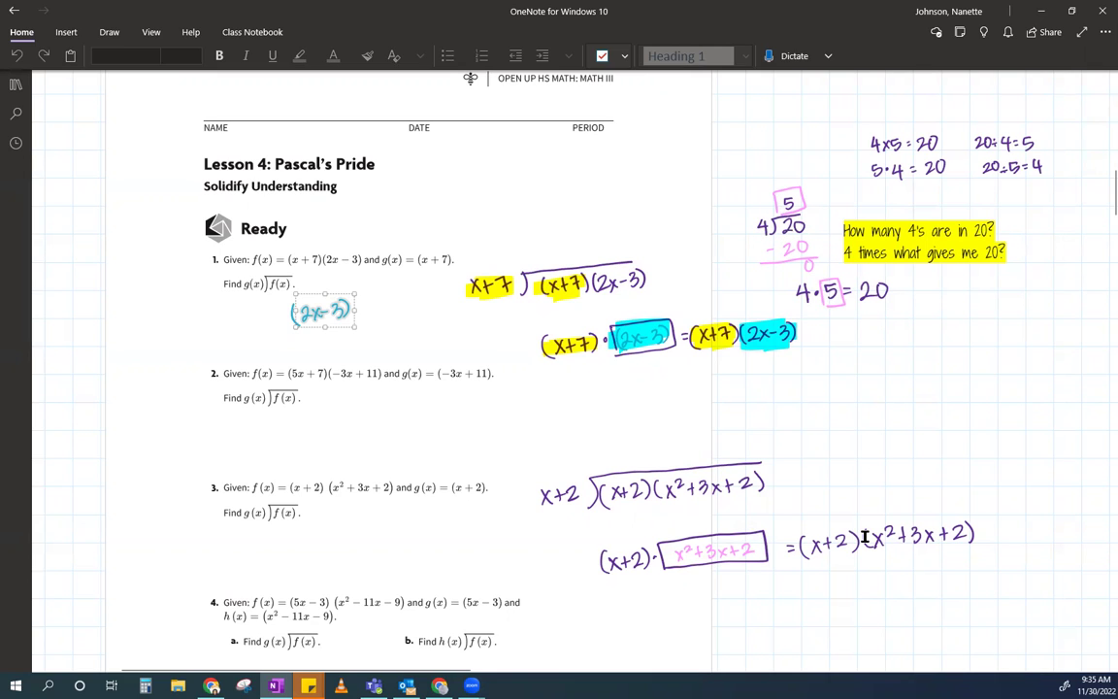
Duplicate the pink boxed x²+3x+2 ink and place the copy beneath problem 3.
scroll(865, 538, "down", 1)
scroll(923, 392, "down", 3)
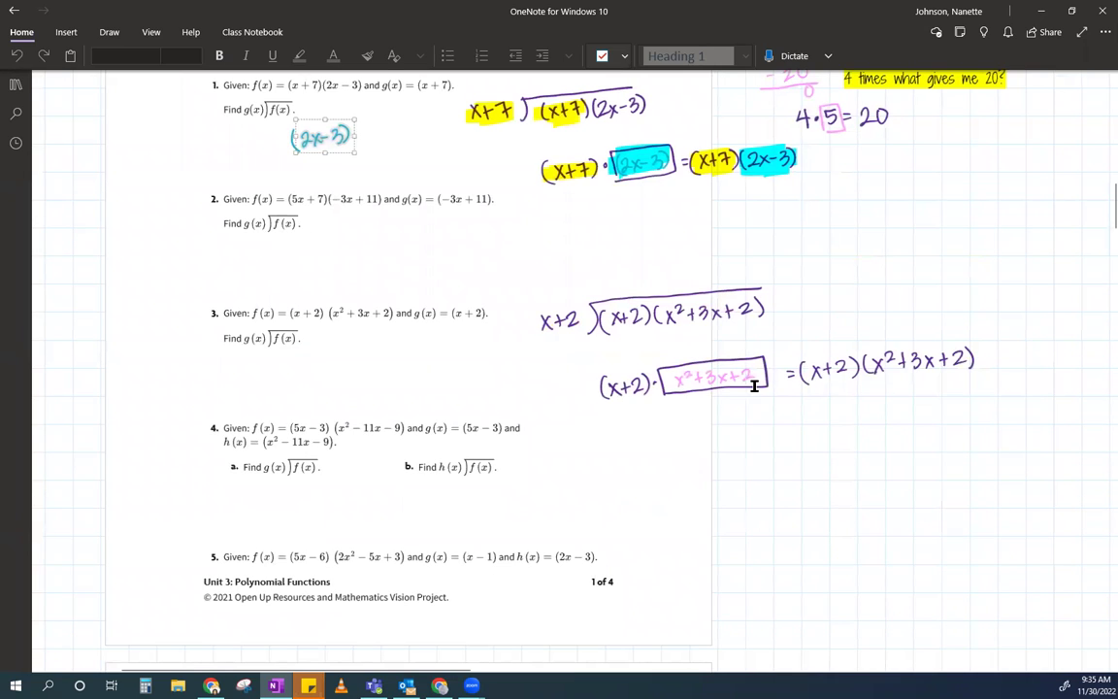
left_click(723, 372)
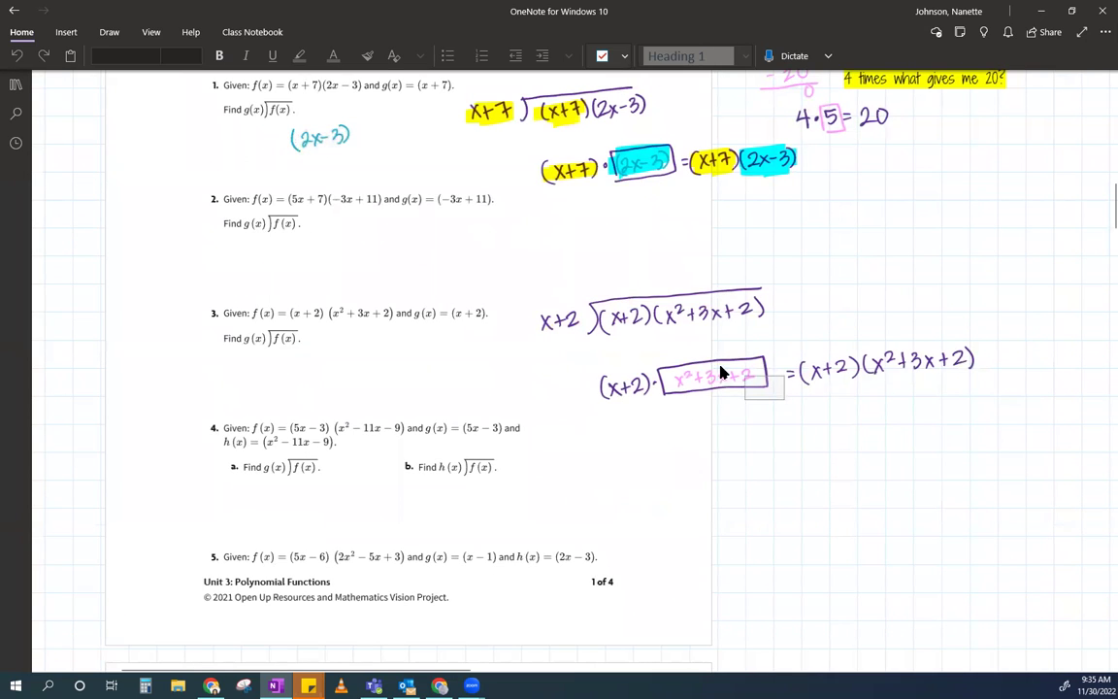
left_click(655, 363)
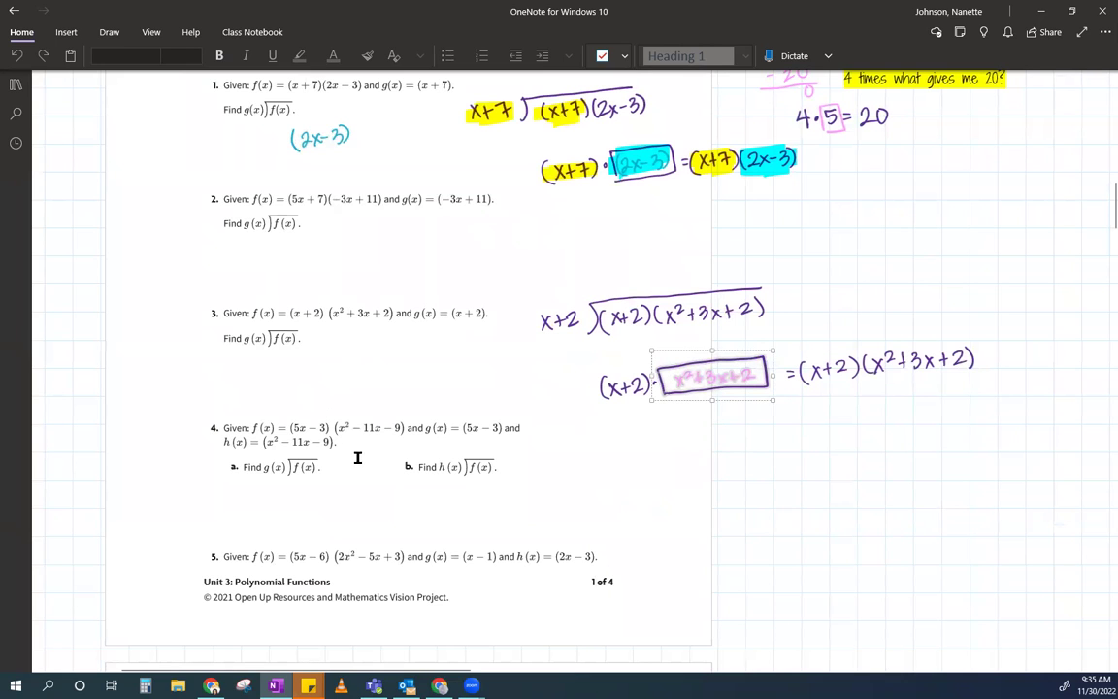
key("ctrl+v")
left_click_drag(673, 429, 340, 371)
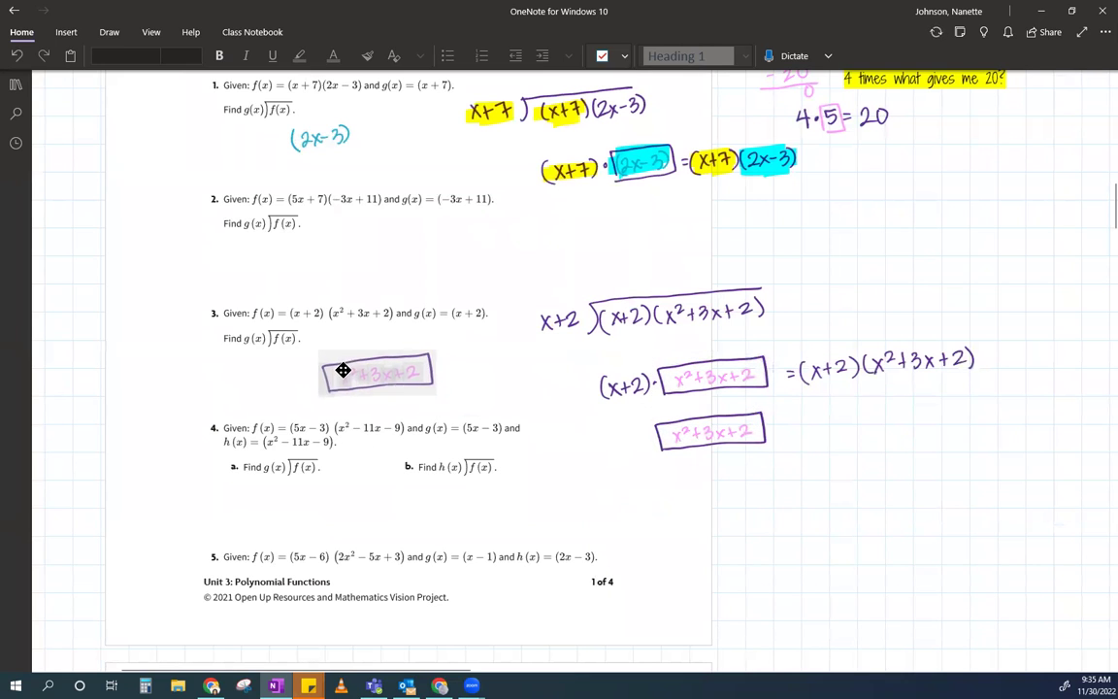
left_click(721, 482)
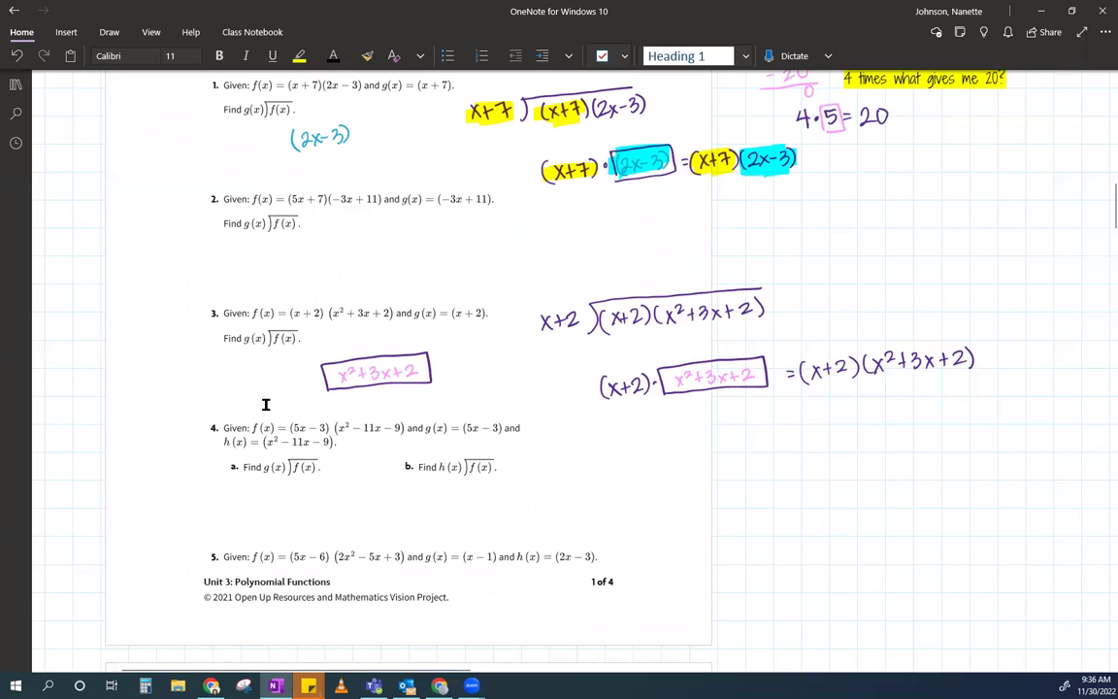
scroll(327, 672, "left", 5)
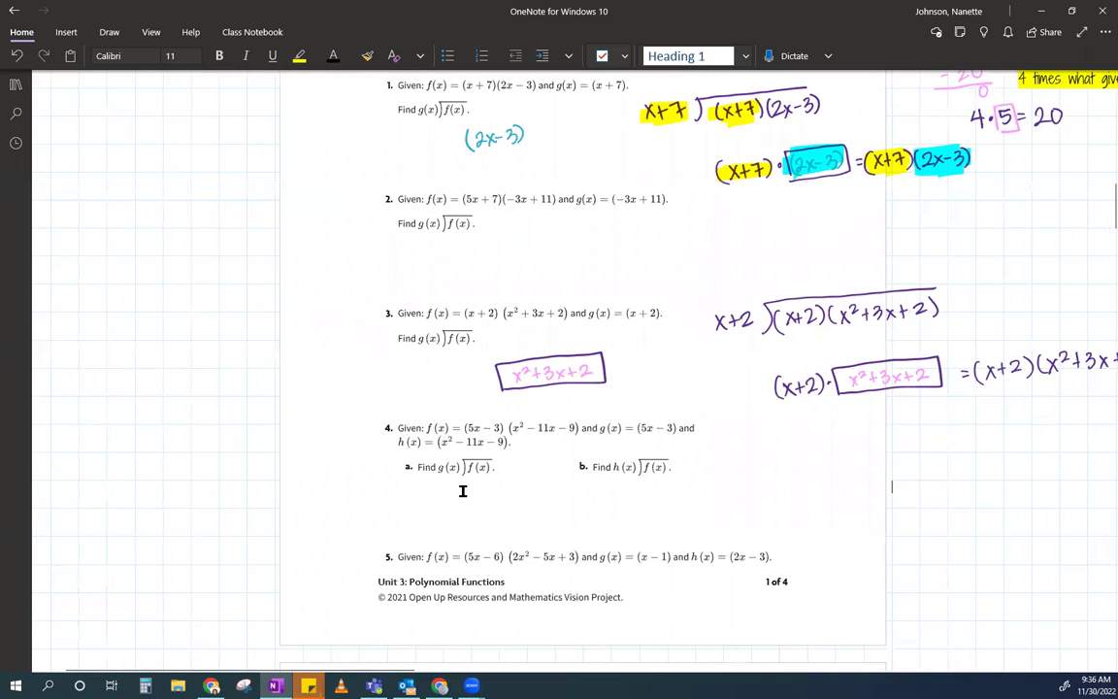
Draw a margin fraction bar with numerator (5x-3)(x²-11x-9) above it in pink.
left_click_drag(162, 474, 322, 467)
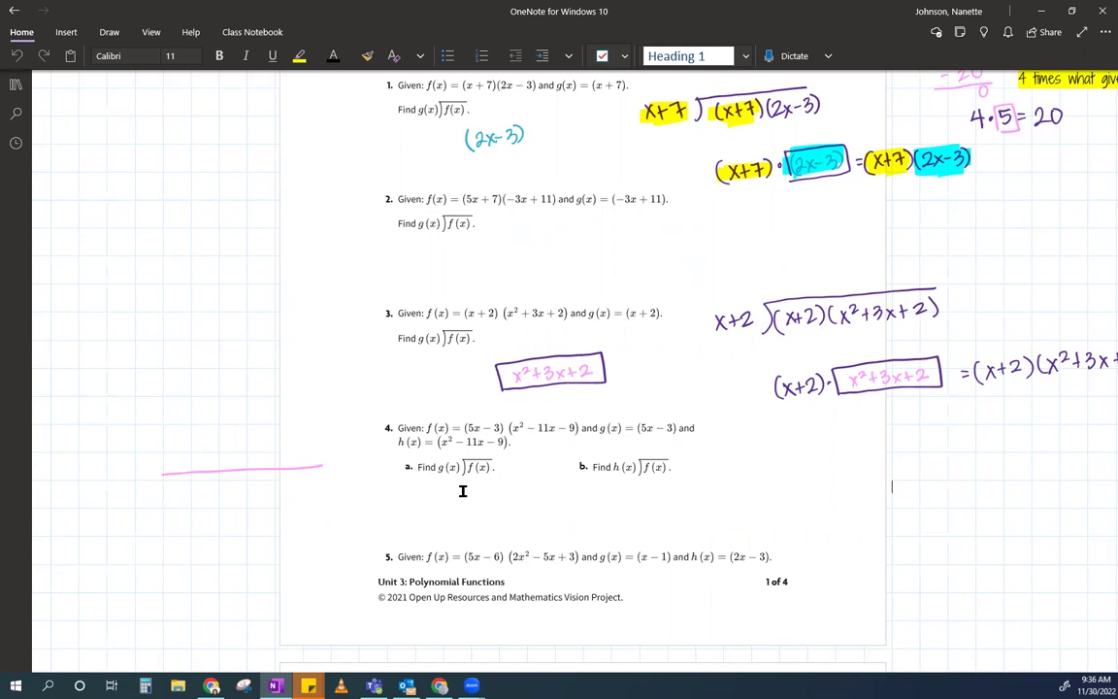
mouse_move(168, 452)
left_mouse_down()
mouse_move(166, 467)
mouse_move(189, 455)
mouse_move(194, 466)
mouse_move(162, 467)
left_mouse_up()
left_click_drag(192, 459, 198, 459)
left_click_drag(200, 449, 200, 465)
left_click_drag(208, 447, 209, 466)
left_click_drag(224, 448, 222, 467)
mouse_move(231, 452)
left_mouse_down()
mouse_move(232, 464)
mouse_move(251, 452)
left_mouse_up()
left_click_drag(254, 457, 262, 457)
left_click_drag(267, 449, 274, 466)
left_click_drag(279, 450, 289, 464)
left_click_drag(294, 457, 302, 457)
left_click_drag(318, 449, 328, 464)
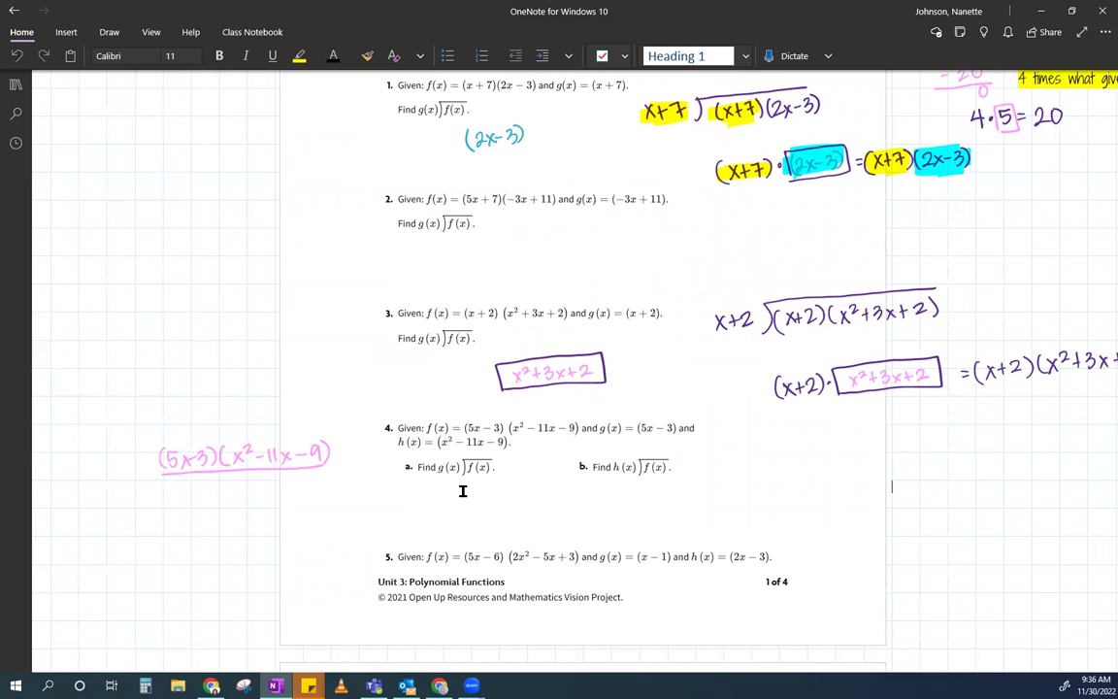
Write the denominator (5x-3) beneath the fraction bar.
left_click_drag(225, 483, 215, 497)
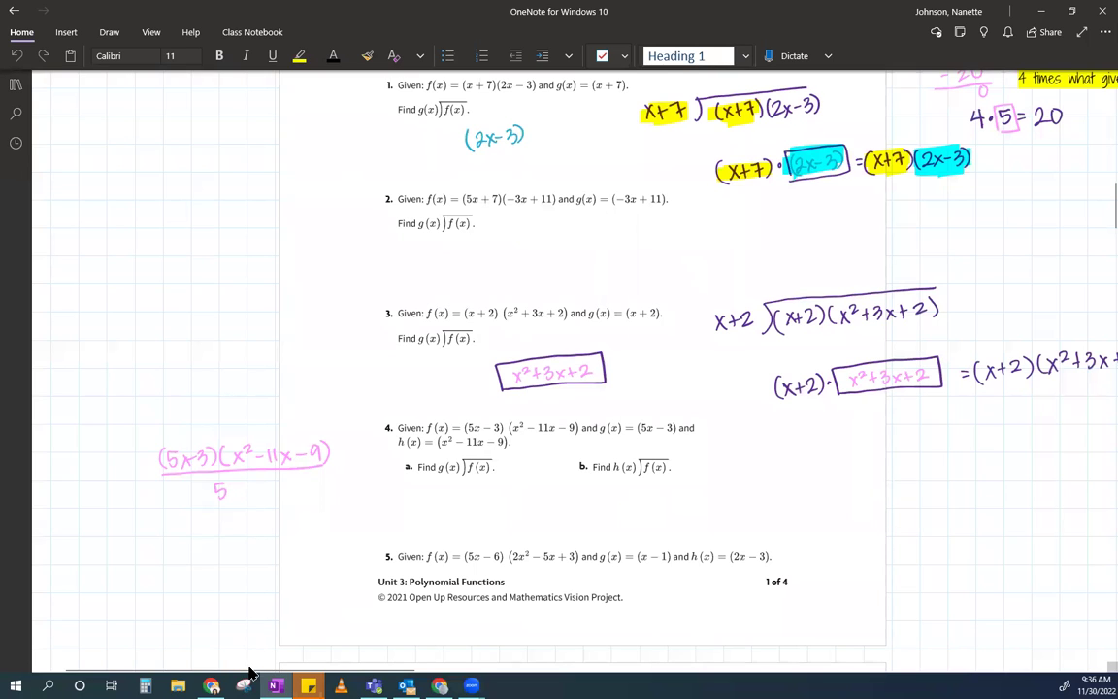
left_click_drag(226, 486, 236, 498)
mouse_move(236, 486)
left_mouse_down()
mouse_move(226, 498)
mouse_move(248, 491)
left_mouse_up()
scroll(1032, 177, "up", 2)
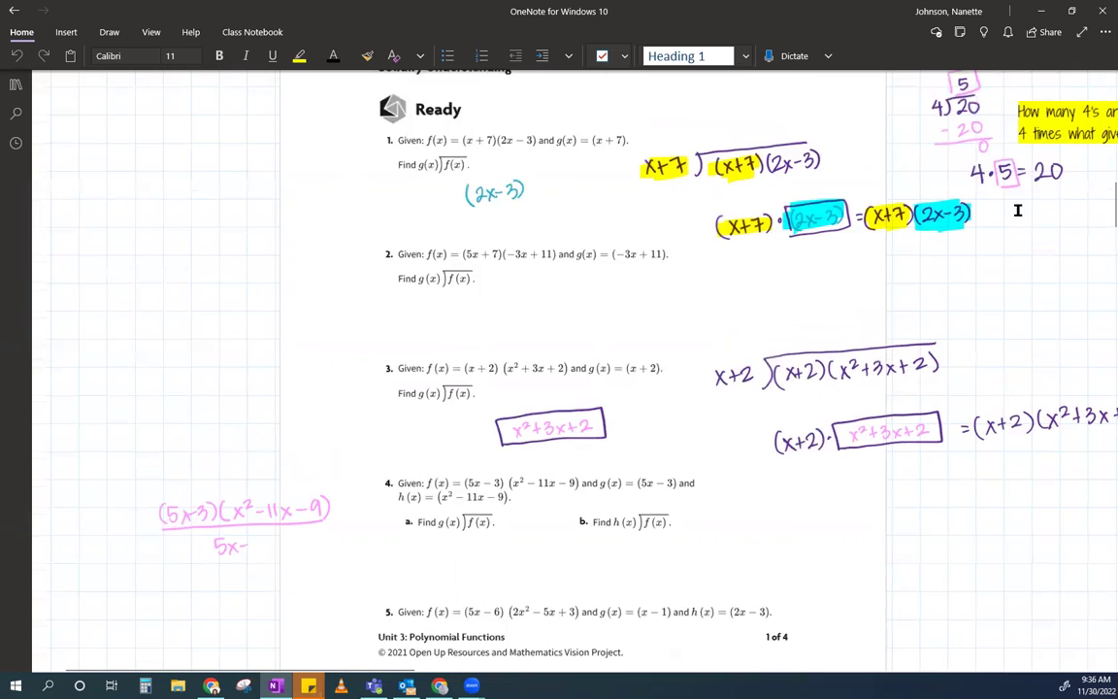
scroll(1016, 209, "up", 2)
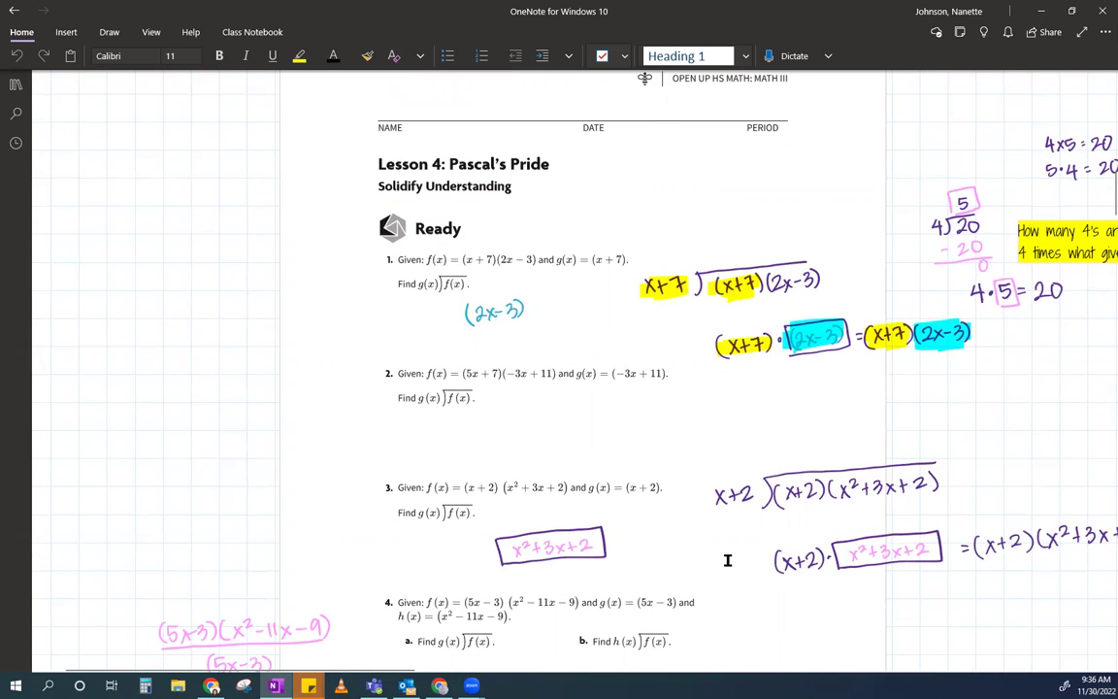
Write the pink example 20/4 = 5·4/4 in the margin.
mouse_move(121, 535)
left_mouse_down()
mouse_move(135, 551)
mouse_move(139, 535)
left_mouse_up()
mouse_move(115, 553)
left_mouse_down()
mouse_move(148, 551)
mouse_move(135, 582)
left_mouse_up()
left_click_drag(155, 553, 164, 553)
left_click_drag(155, 559, 178, 547)
left_click_drag(178, 531, 216, 537)
left_click(195, 535)
left_click_drag(211, 526, 218, 551)
left_click_drag(197, 560, 206, 571)
left_click_drag(202, 560, 201, 578)
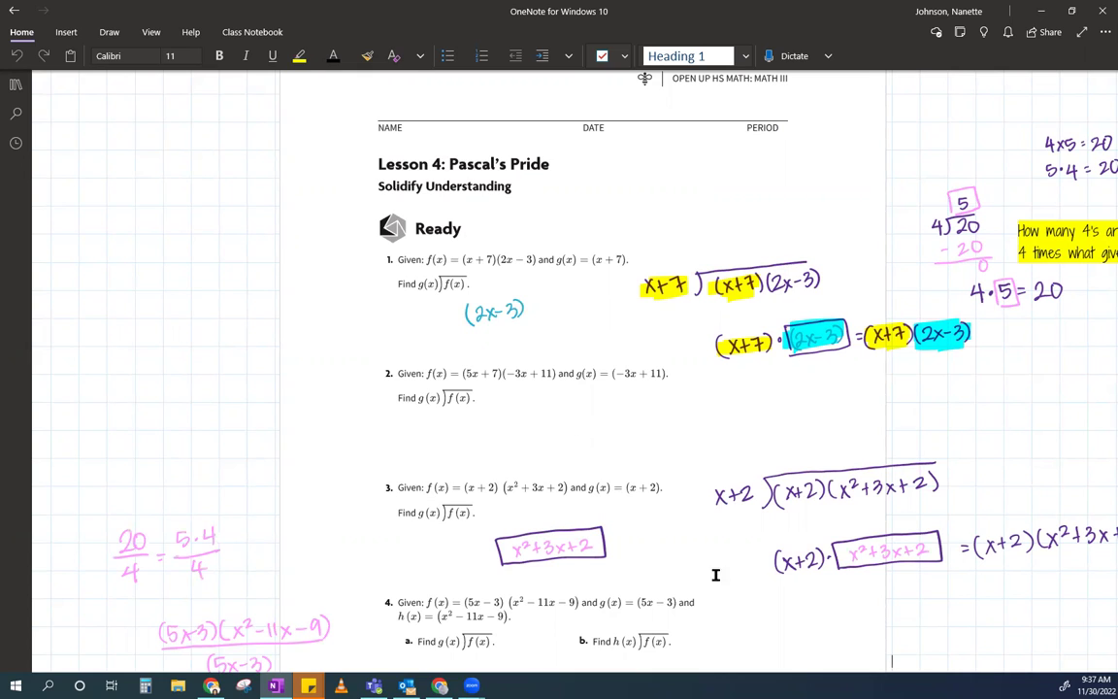
Cross out the matching 4s in 5·4/4 and box them.
left_click_drag(221, 523, 206, 545)
left_click_drag(207, 558, 193, 583)
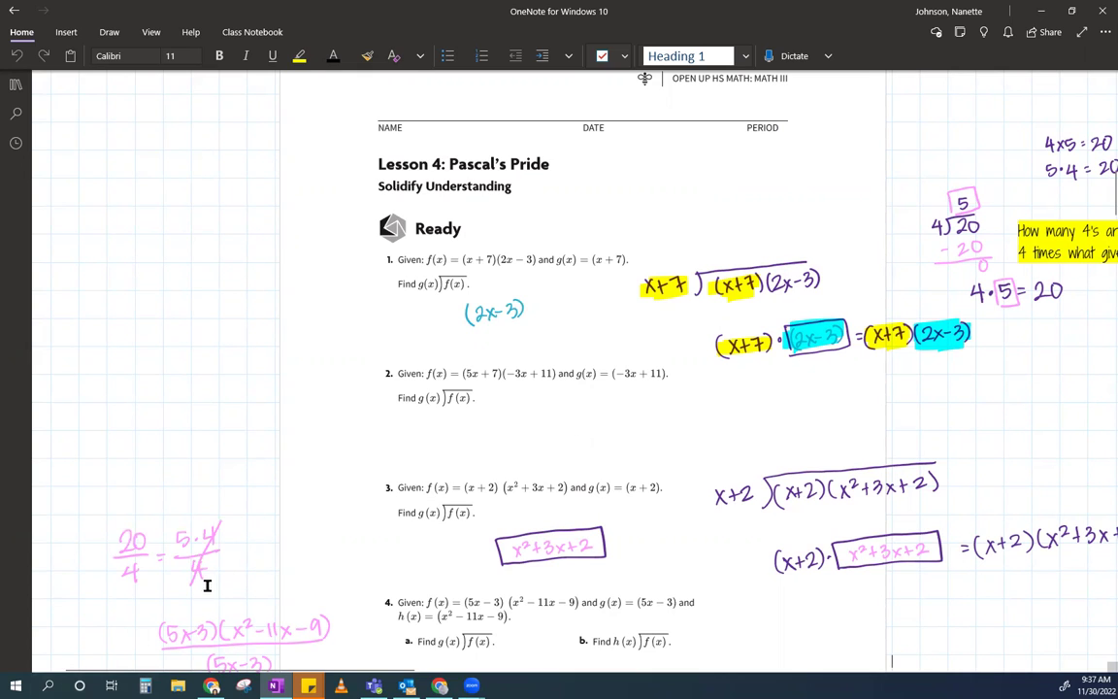
left_click_drag(201, 524, 219, 574)
scroll(324, 556, "down", 2)
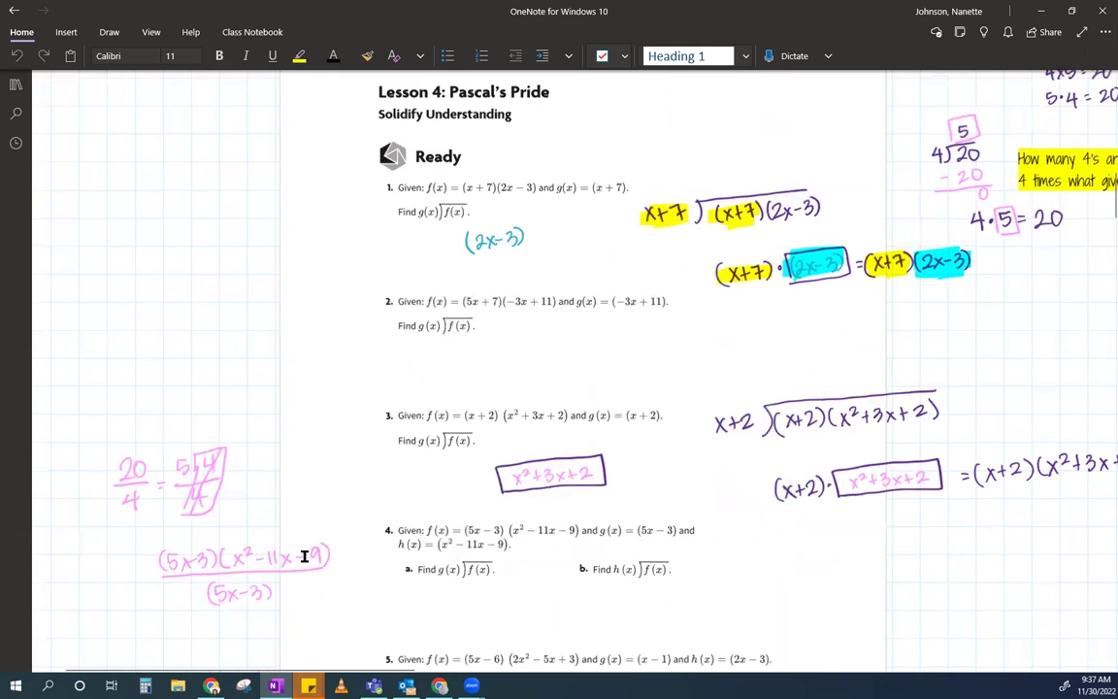
scroll(305, 556, "down", 2)
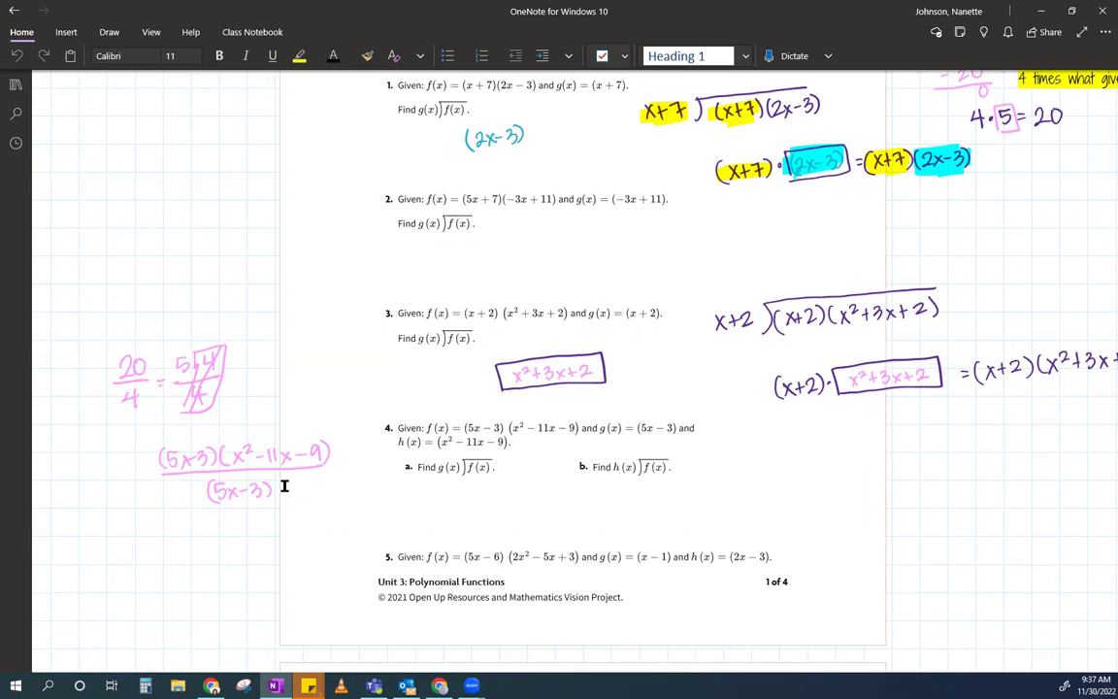
Write pink answers x²-11x-9 under problem 4a and 5x-3 under 4b.
mouse_move(423, 499)
left_mouse_down()
mouse_move(434, 507)
mouse_move(424, 509)
left_mouse_up()
left_click_drag(437, 493, 503, 497)
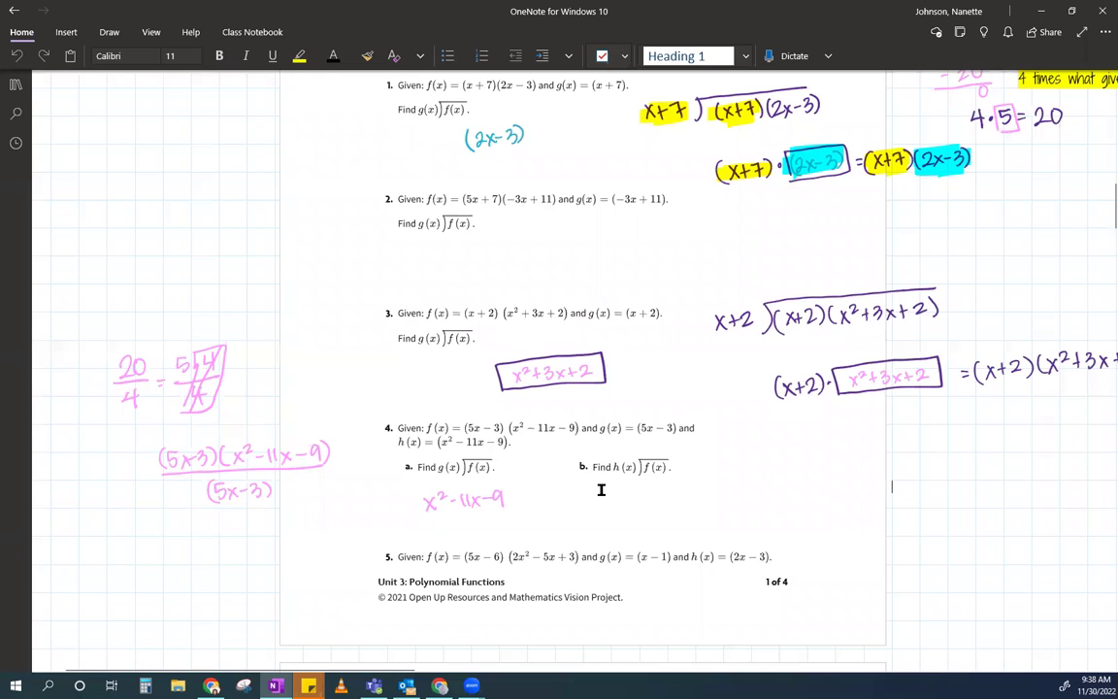
left_click_drag(622, 491, 620, 504)
left_click_drag(631, 493, 642, 505)
mouse_move(642, 493)
left_mouse_down()
mouse_move(631, 505)
mouse_move(659, 503)
left_mouse_up()
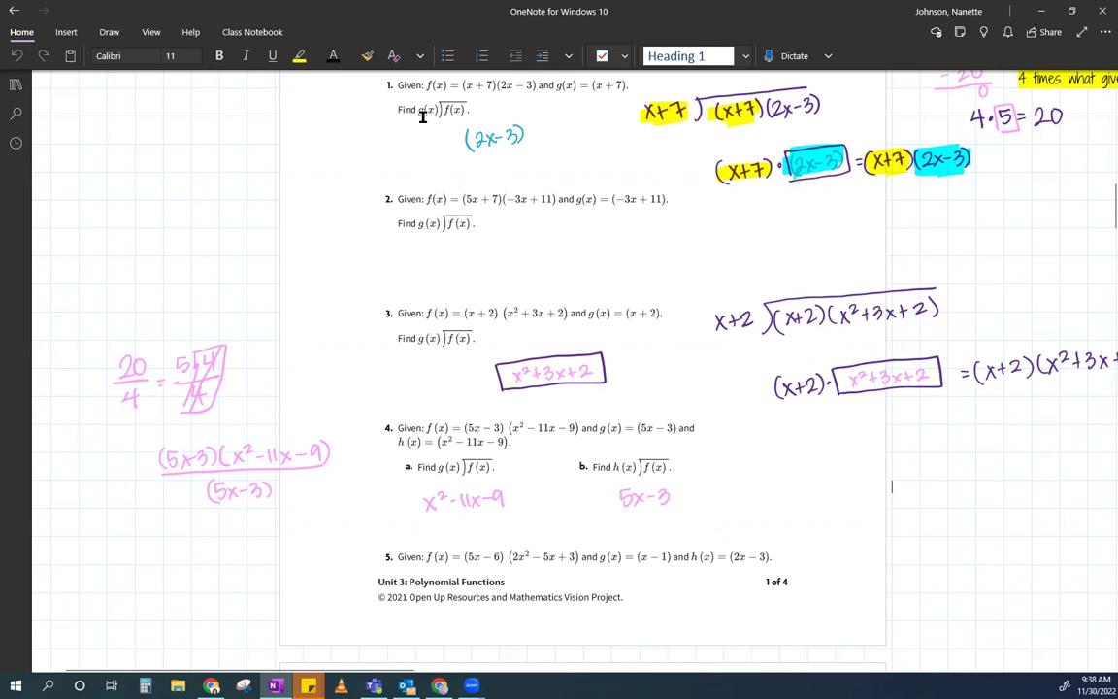